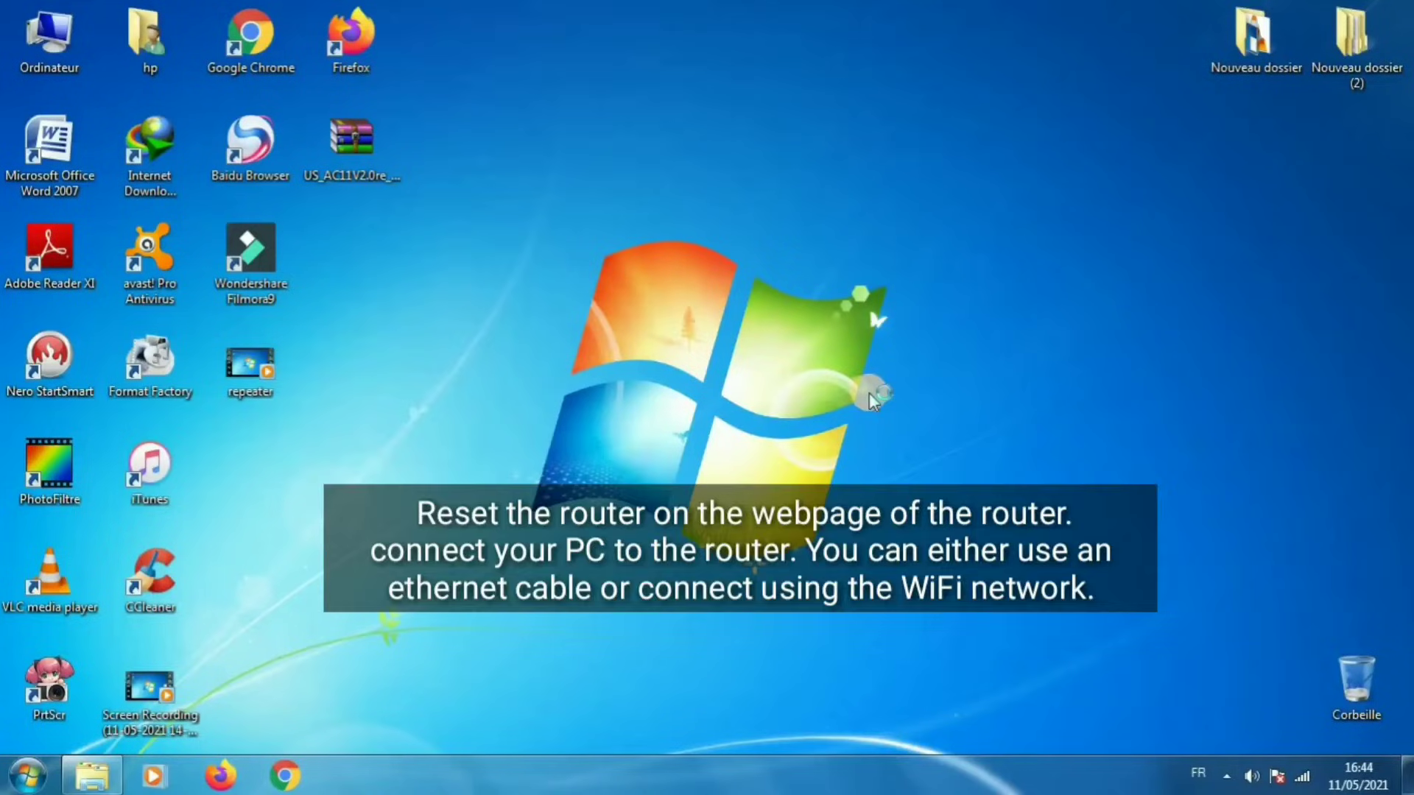
Refresh the desktop and close the blank browser window
{"action": "right_click", "coordinate": [656, 290]}
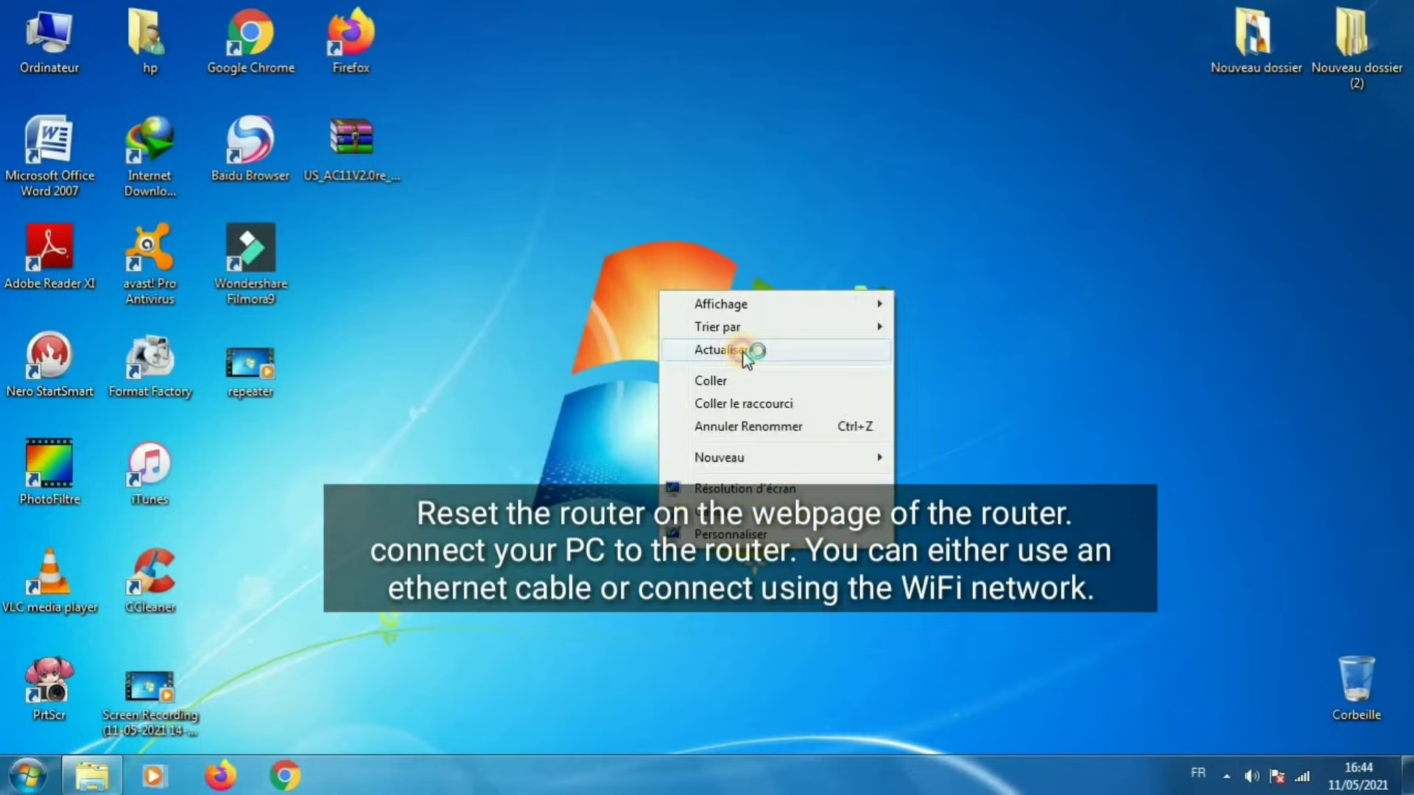
{"action": "left_click", "coordinate": [729, 353]}
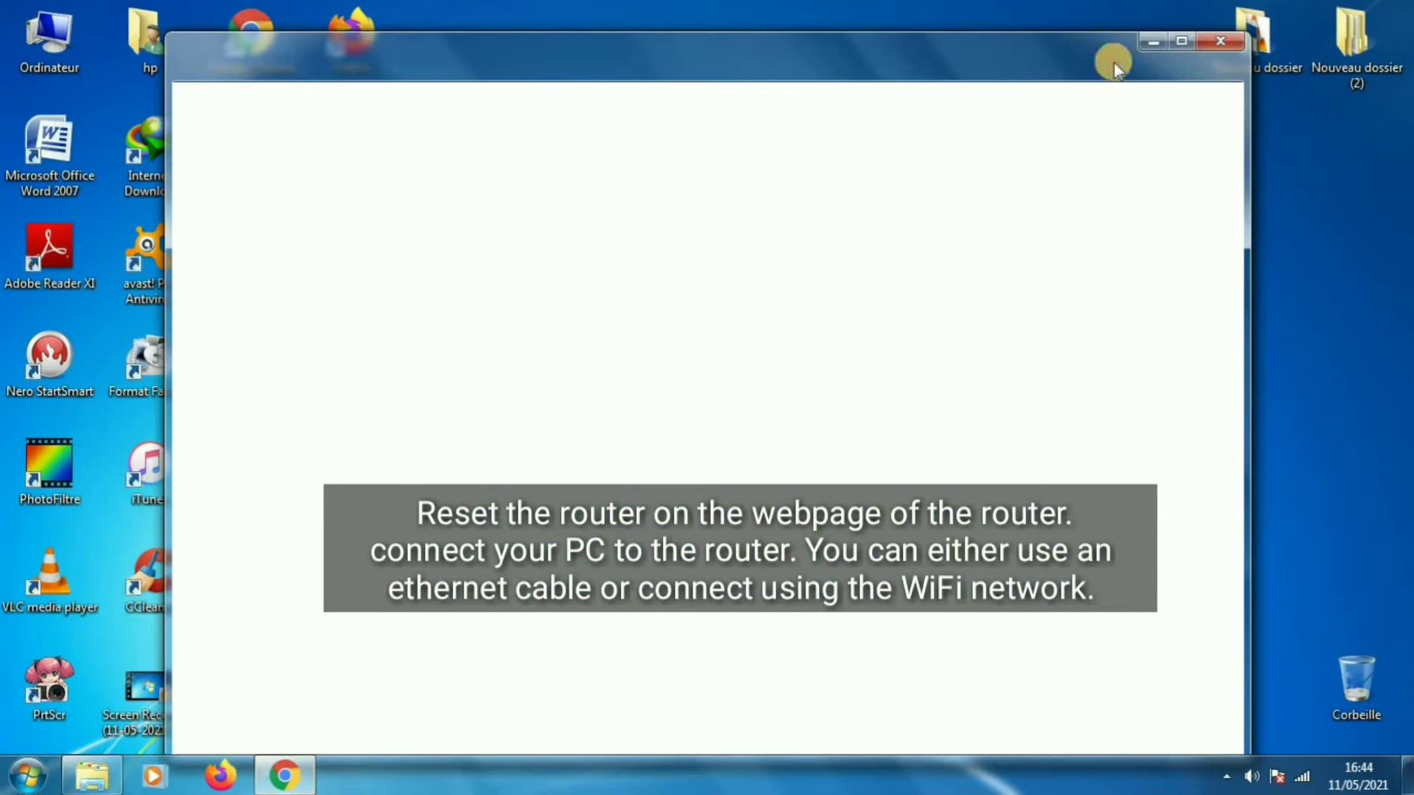
{"action": "left_click", "coordinate": [1208, 39]}
Relaunch Chrome maximized and load tendawifi.com
{"action": "double_click", "coordinate": [254, 46]}
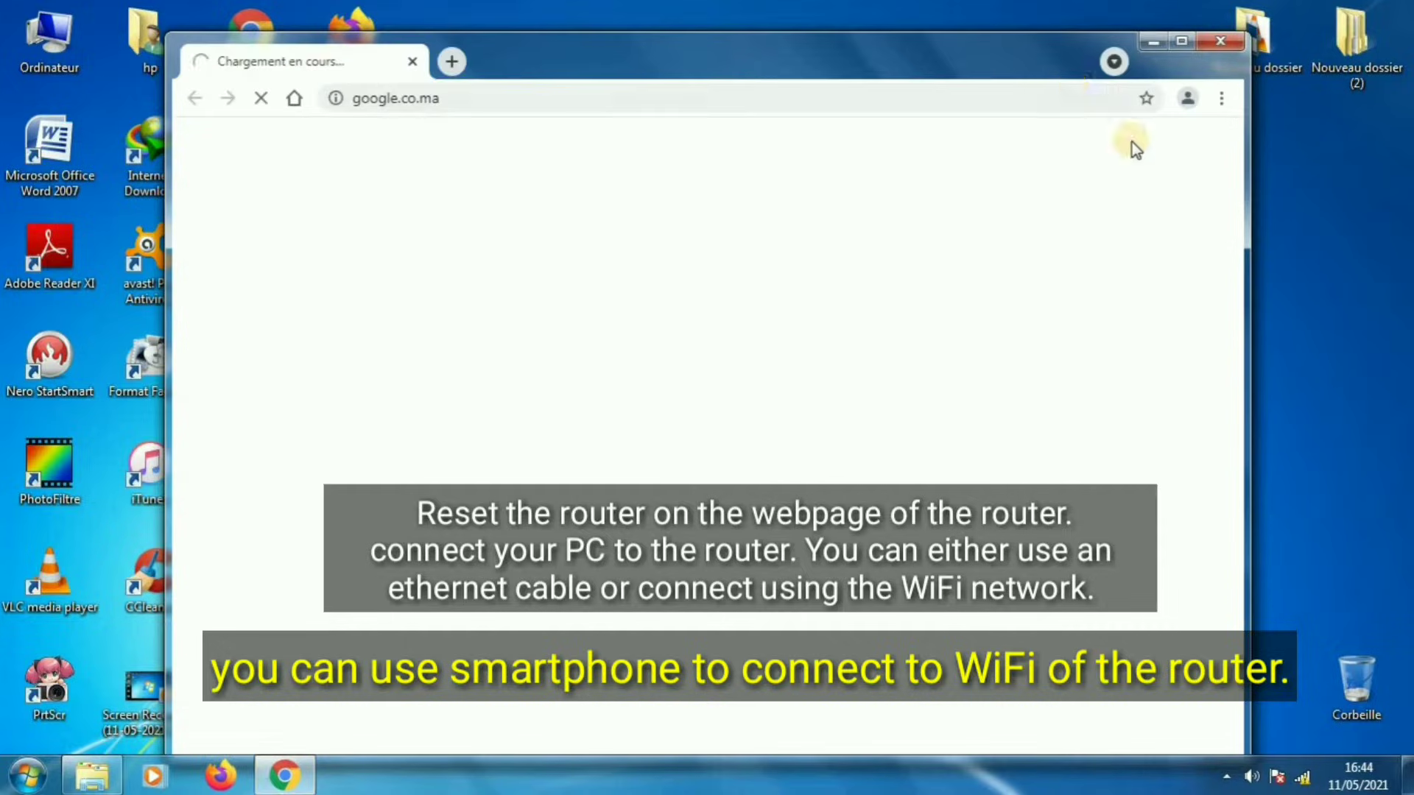
{"action": "left_click", "coordinate": [1184, 42]}
{"action": "left_click", "coordinate": [410, 57]}
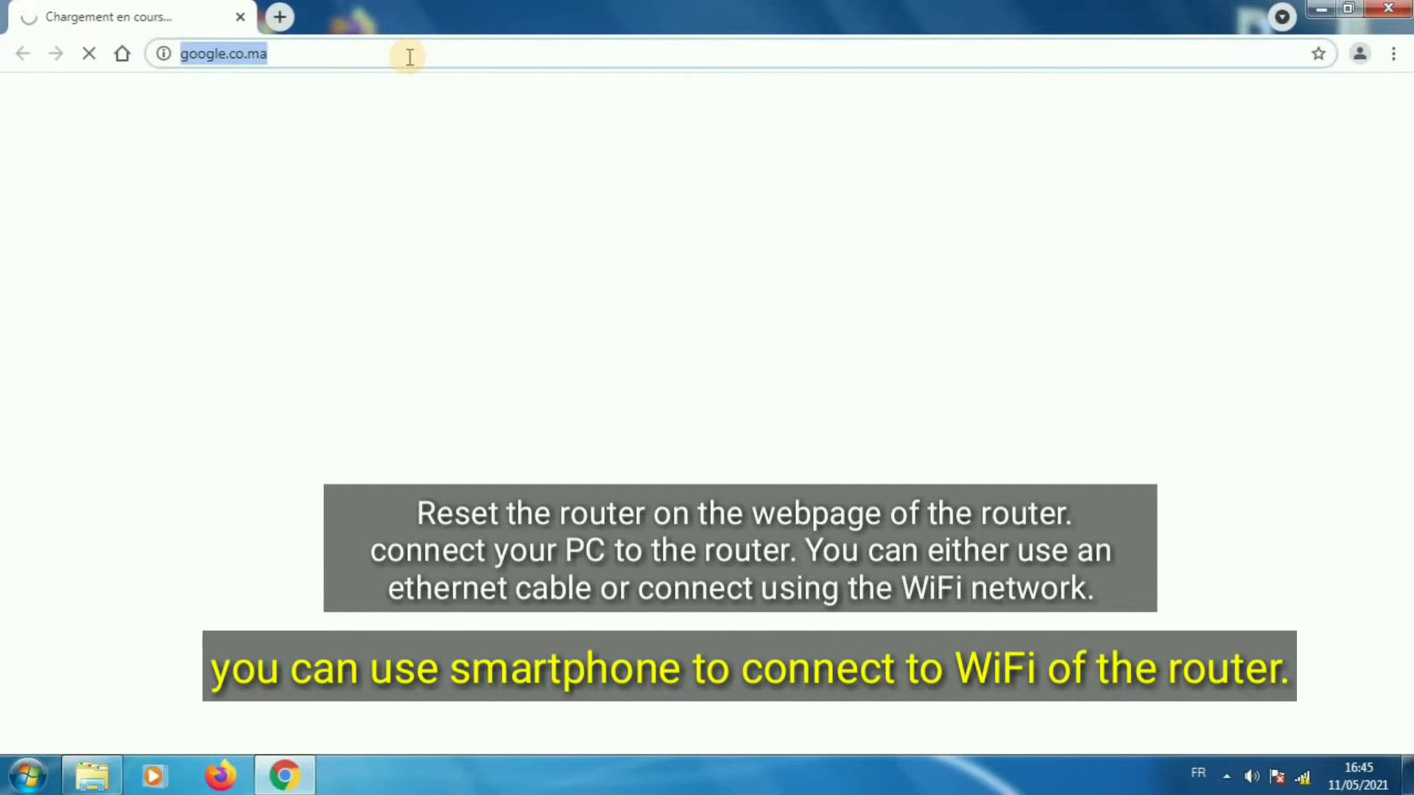
{"action": "type", "text": "tendawifi.com"}
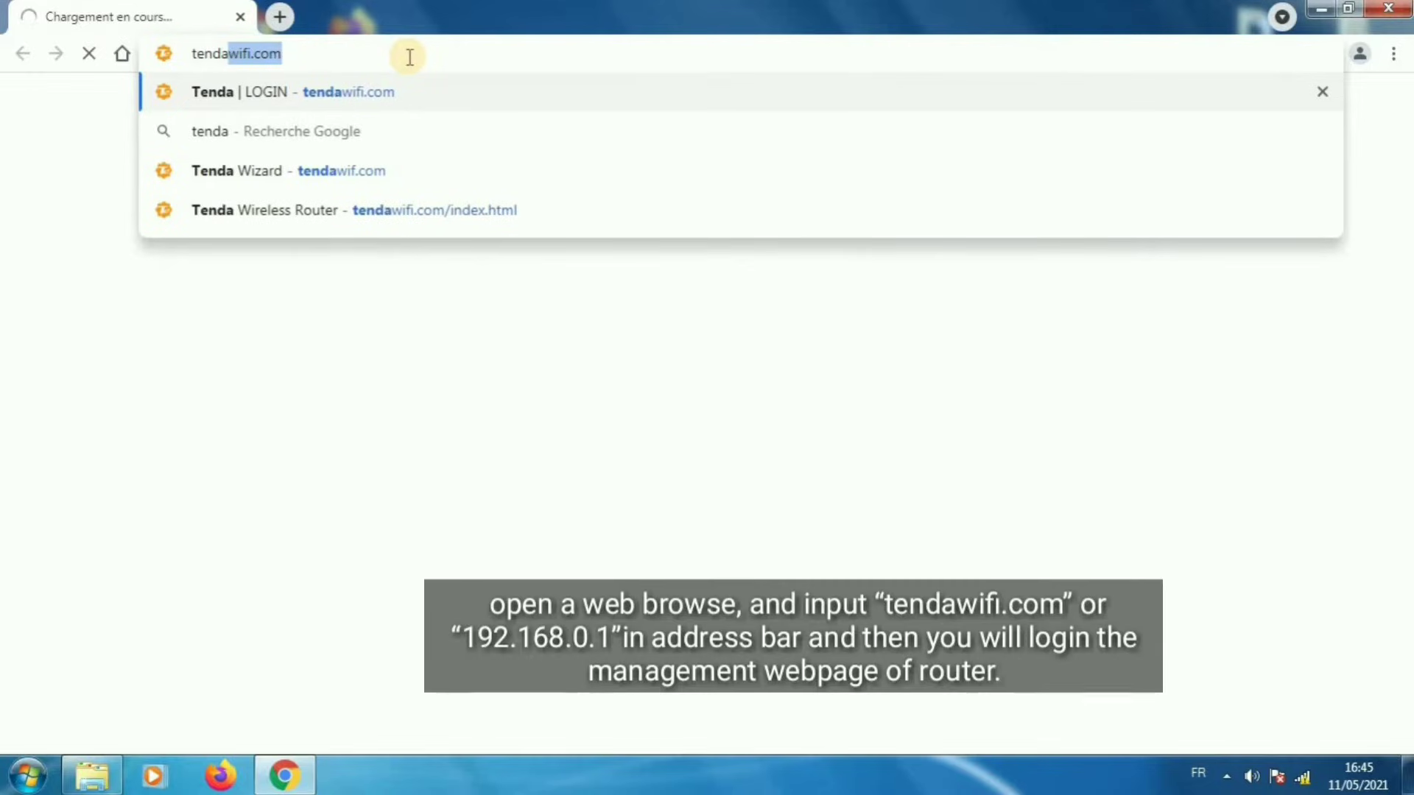
{"action": "key", "text": "Right"}
{"action": "key", "text": "Return"}
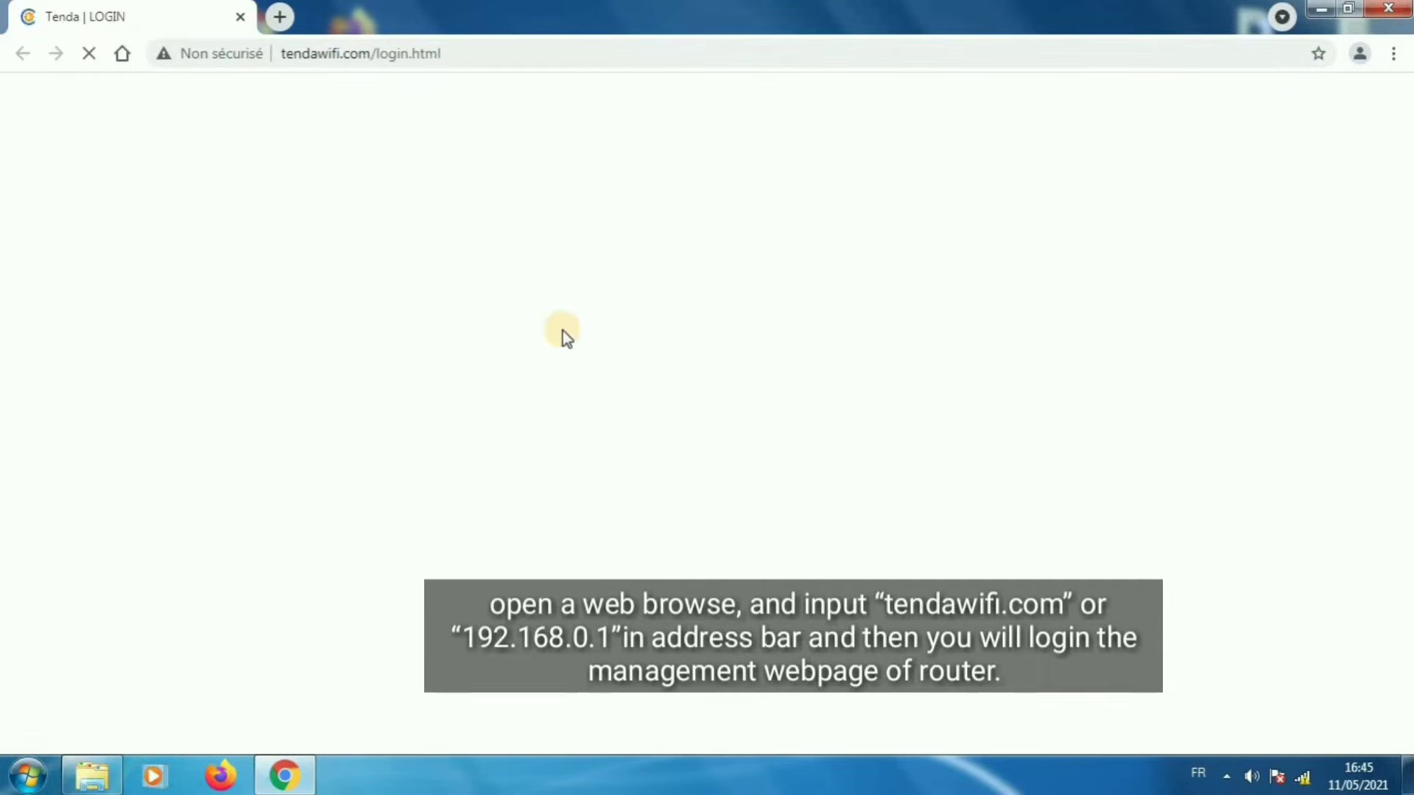
Log in to the router with its password and go to the Administration settings
{"action": "left_click", "coordinate": [665, 317]}
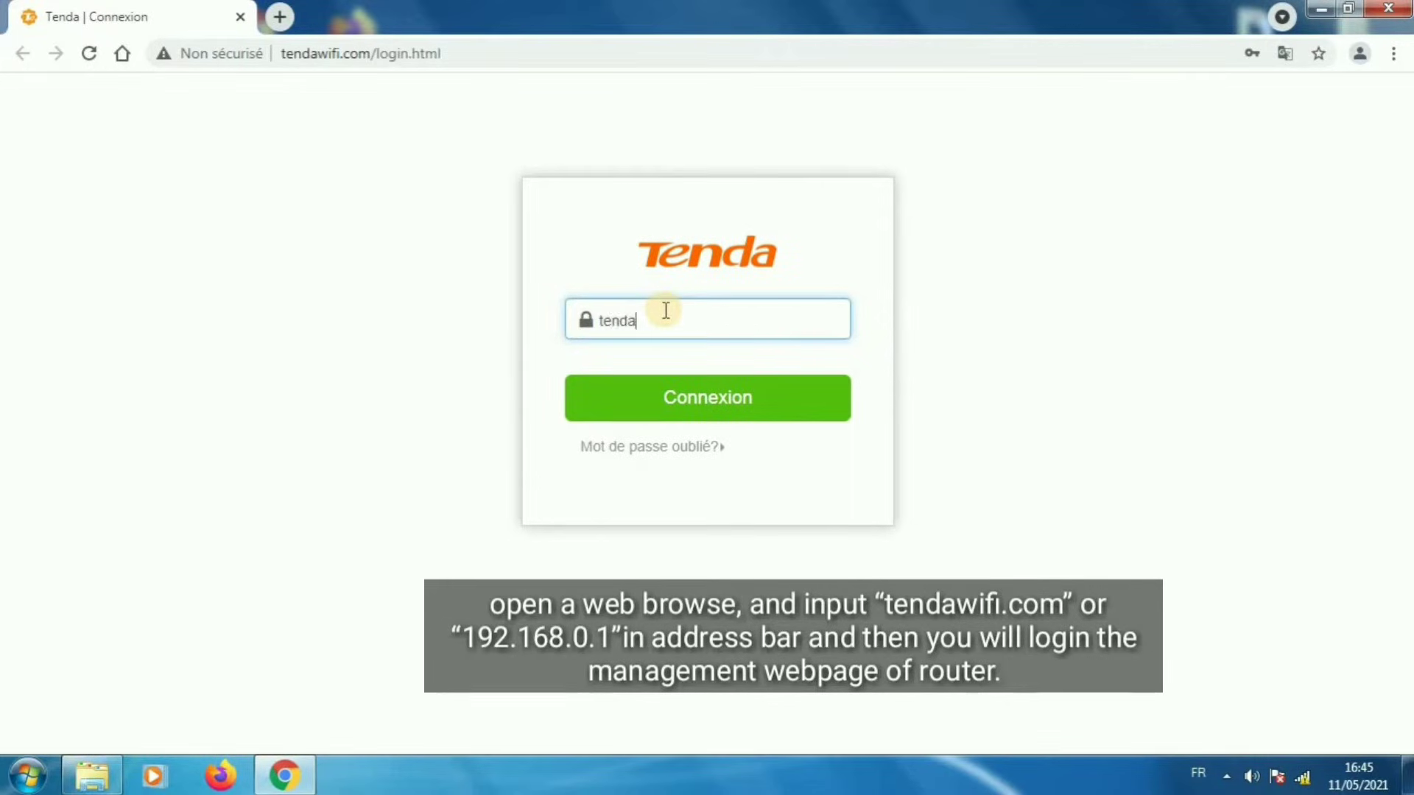
{"action": "key", "text": "Return"}
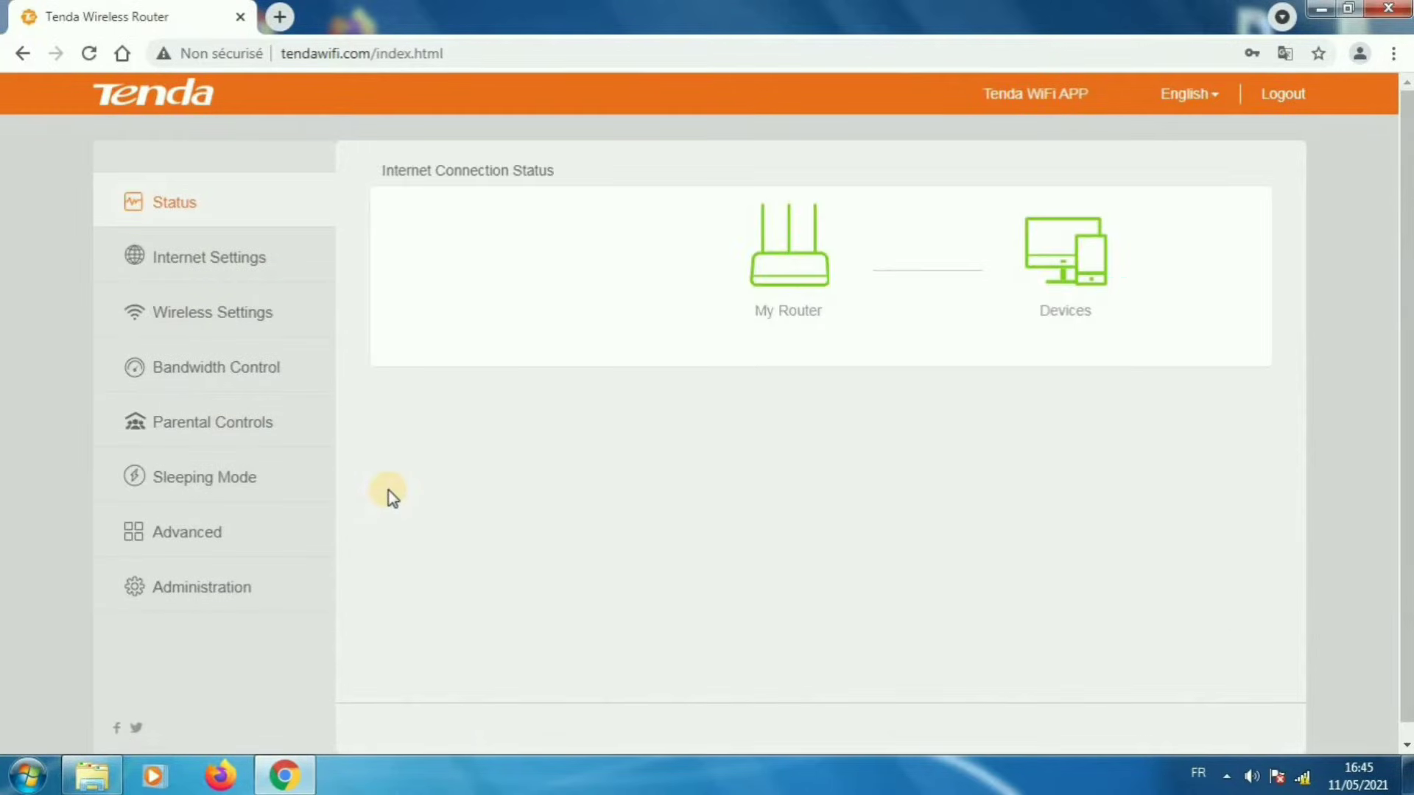
{"action": "scroll", "coordinate": [353, 449], "scroll_direction": "down", "scroll_amount": 1}
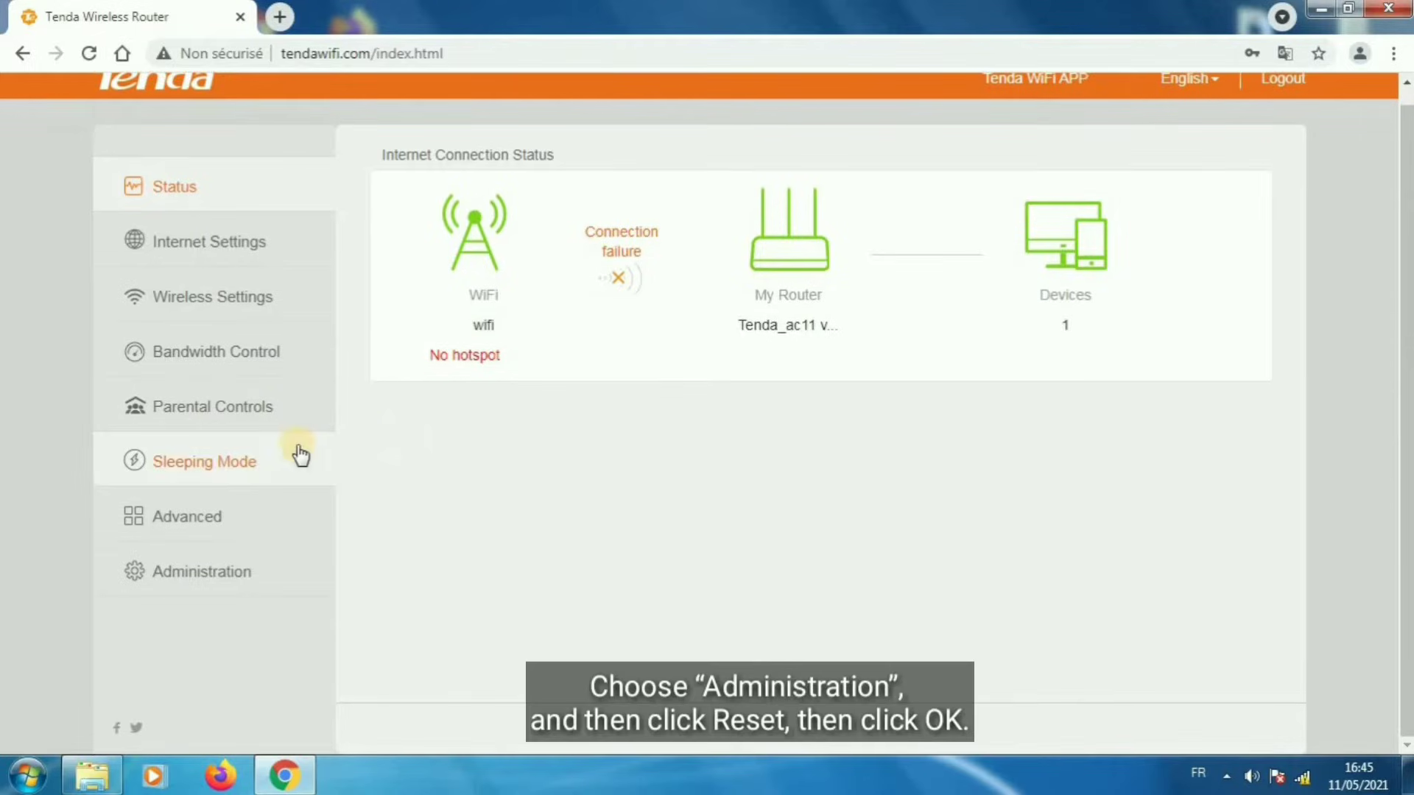
{"action": "left_click", "coordinate": [232, 575]}
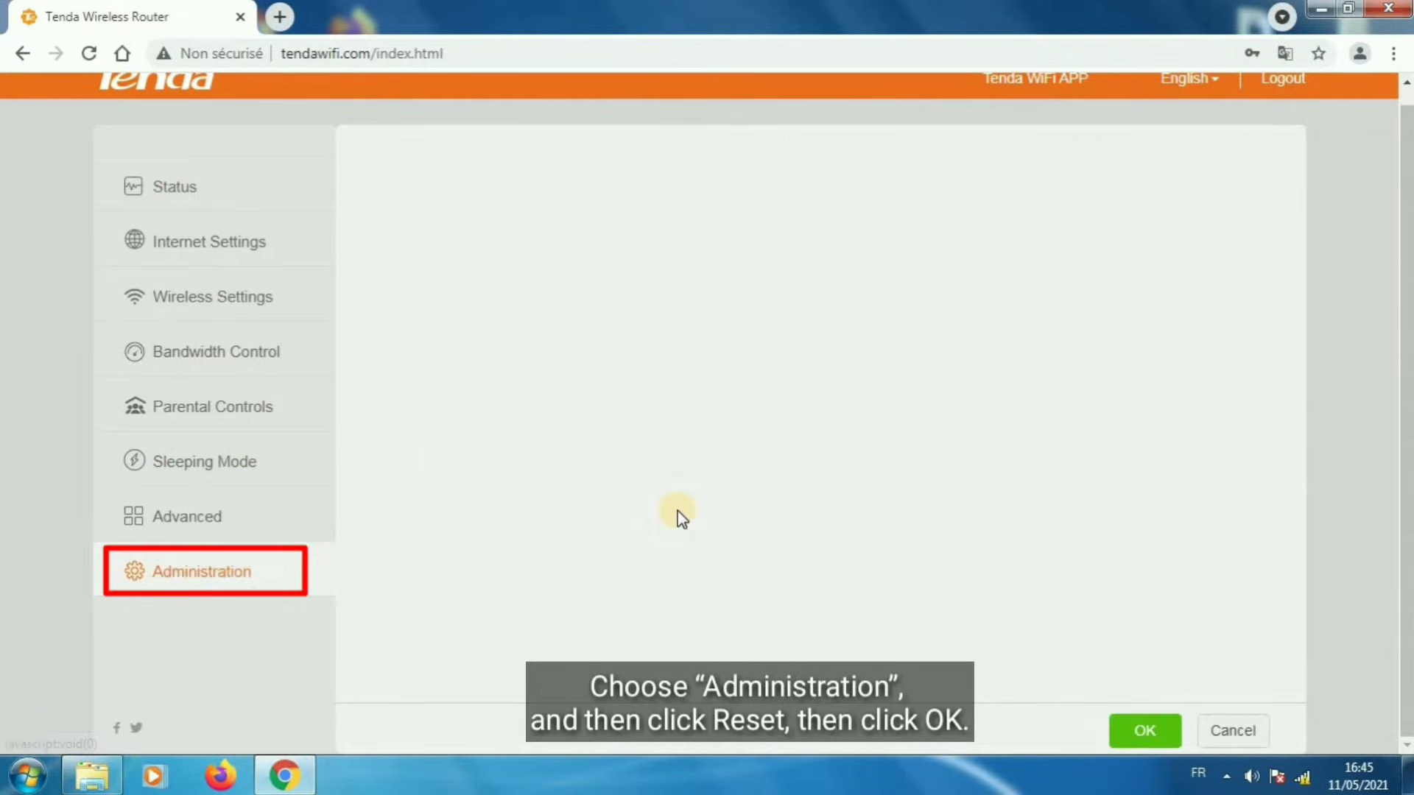
Reset the router to factory settings under Device Management and confirm
{"action": "scroll", "coordinate": [1092, 417], "scroll_direction": "down", "scroll_amount": 2}
{"action": "scroll", "coordinate": [1093, 412], "scroll_direction": "down", "scroll_amount": 10}
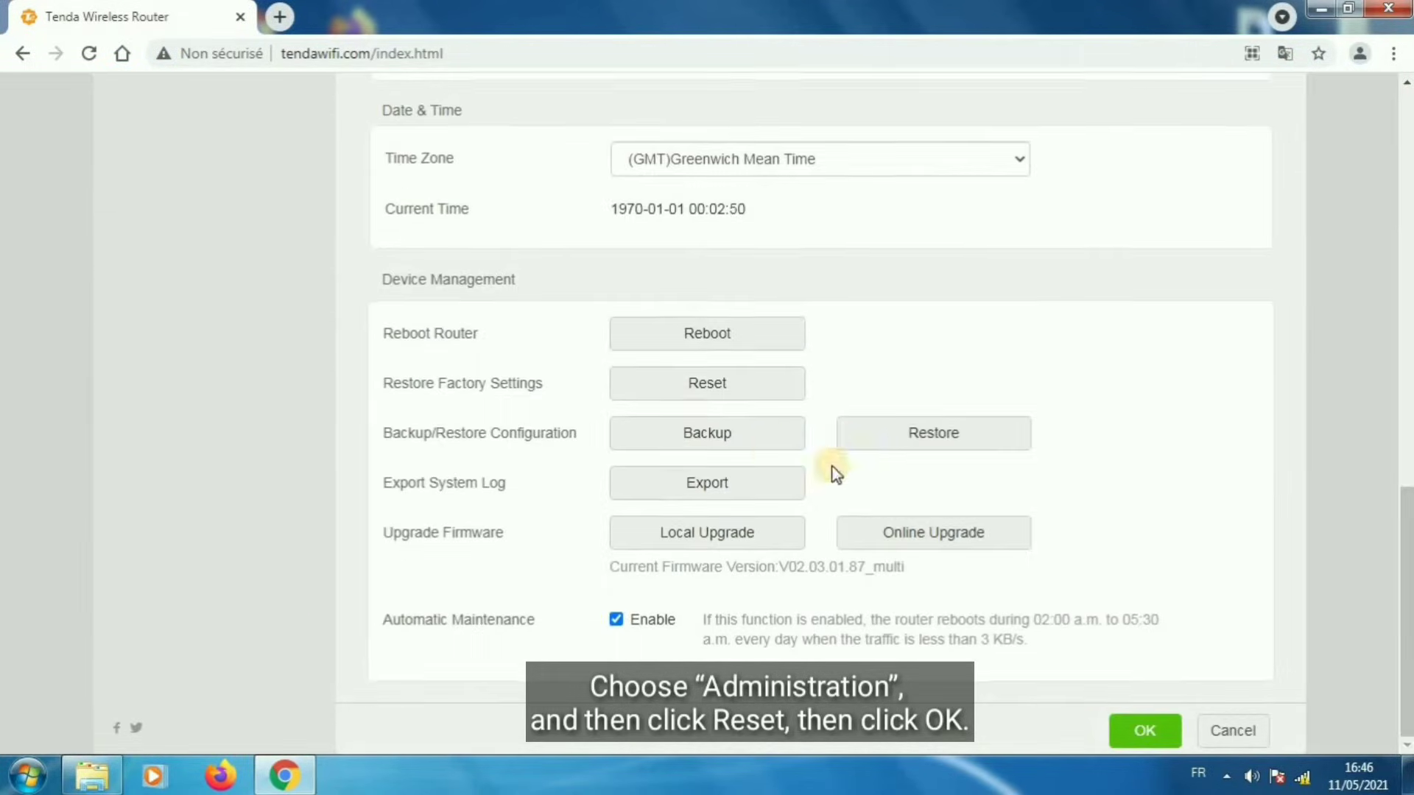
{"action": "left_click", "coordinate": [727, 392]}
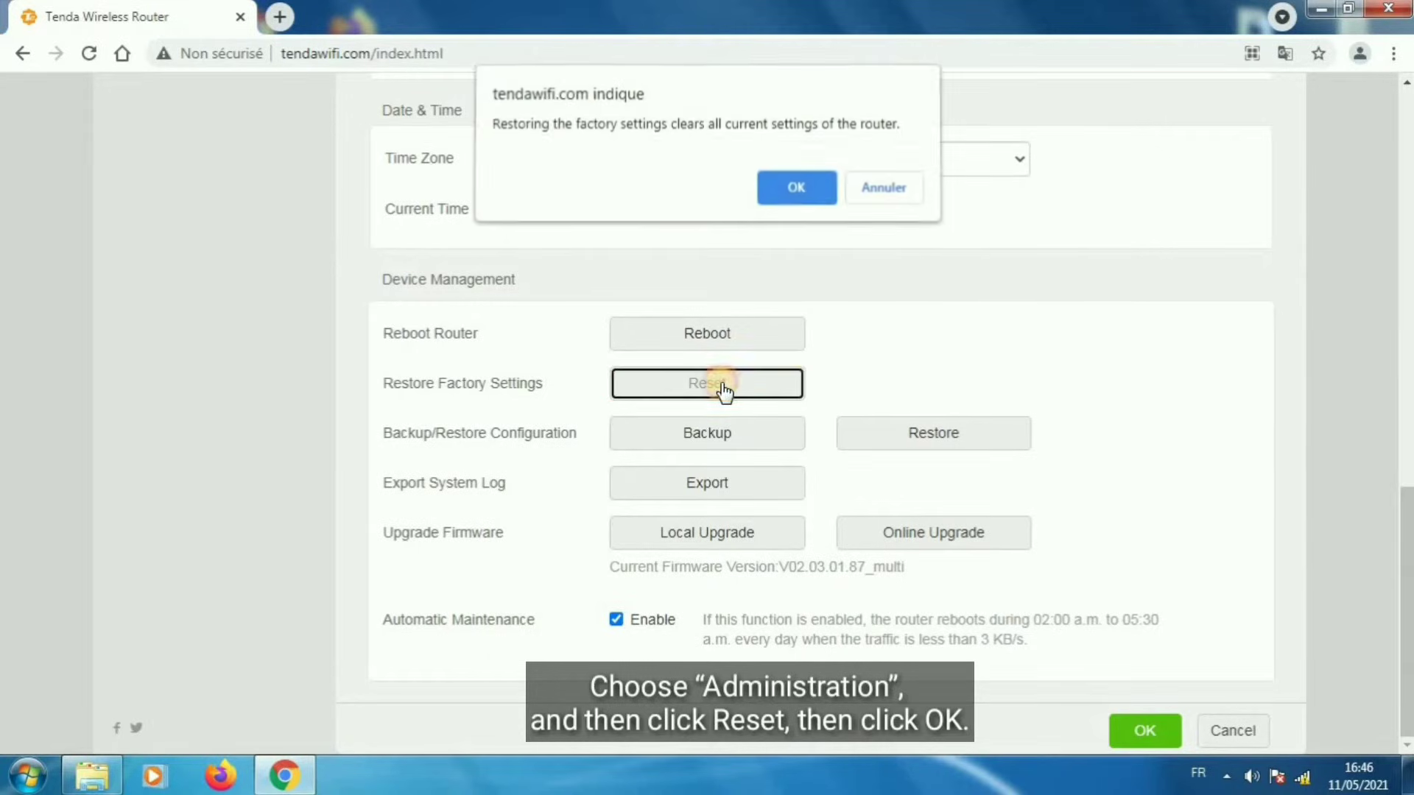
{"action": "left_click", "coordinate": [801, 190]}
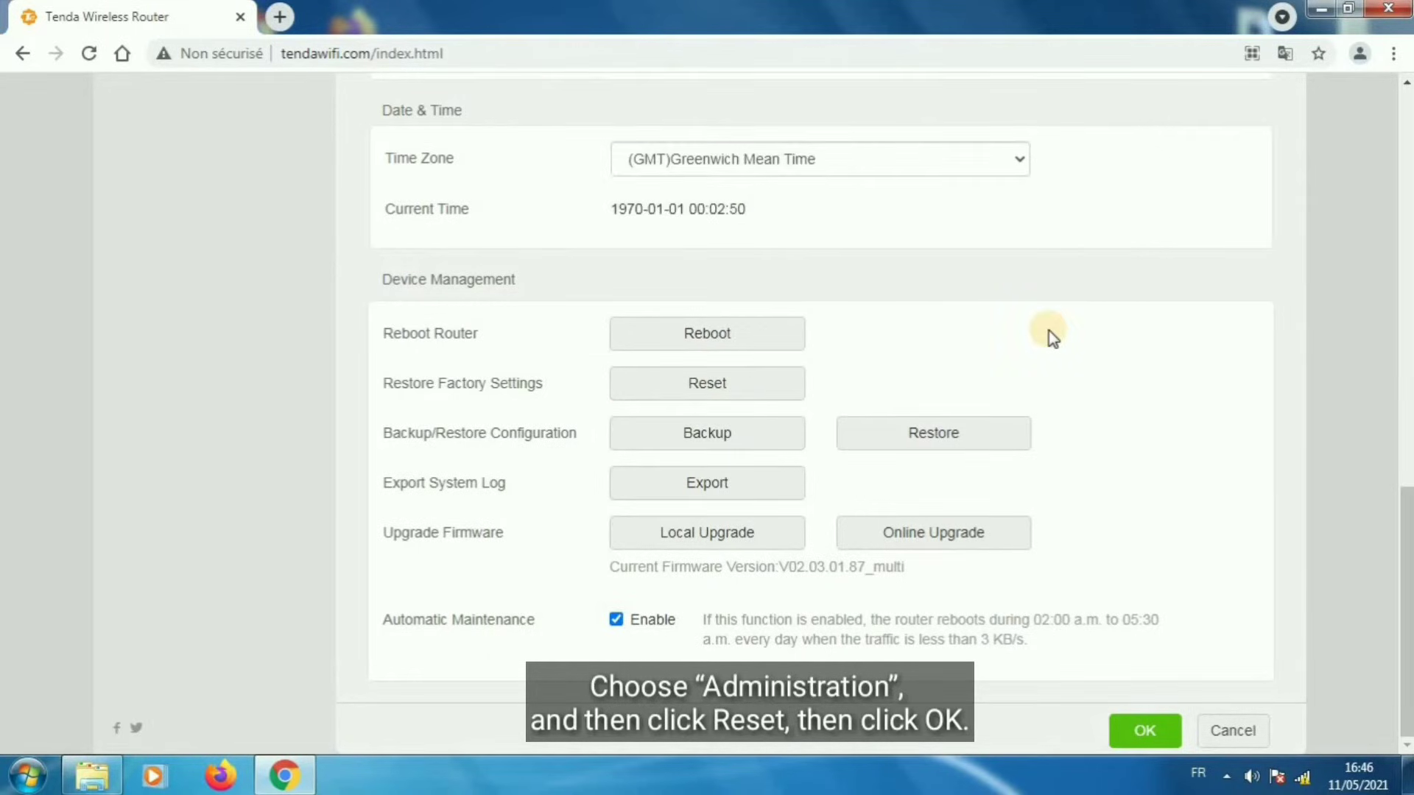
{"action": "scroll", "coordinate": [1049, 331], "scroll_direction": "up", "scroll_amount": 5}
{"action": "scroll", "coordinate": [1094, 431], "scroll_direction": "down", "scroll_amount": 5}
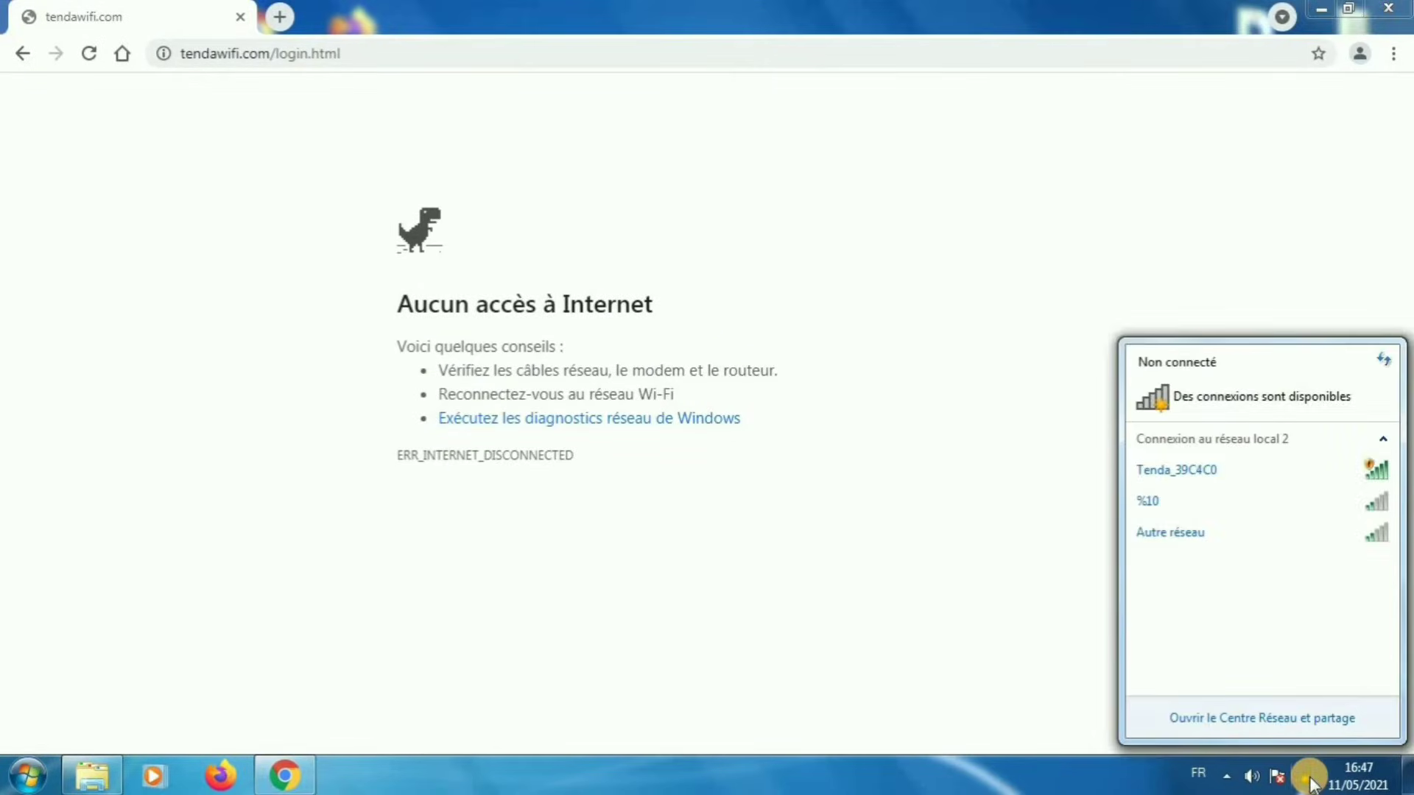
Connect the PC to the Tenda_39C4C0 WiFi network and reload the router page
{"action": "left_click", "coordinate": [1294, 471]}
{"action": "left_click", "coordinate": [1340, 579]}
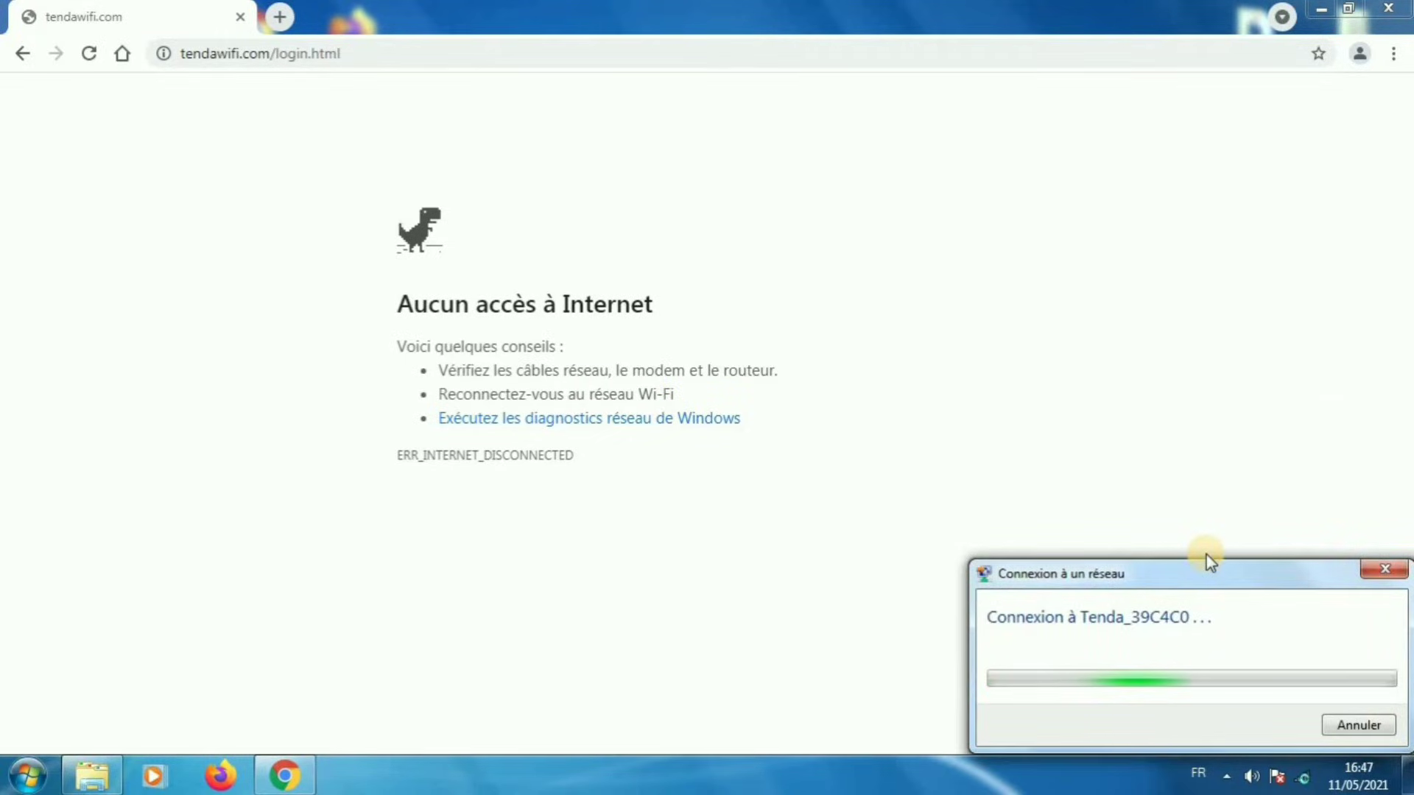
{"action": "left_click", "coordinate": [645, 61]}
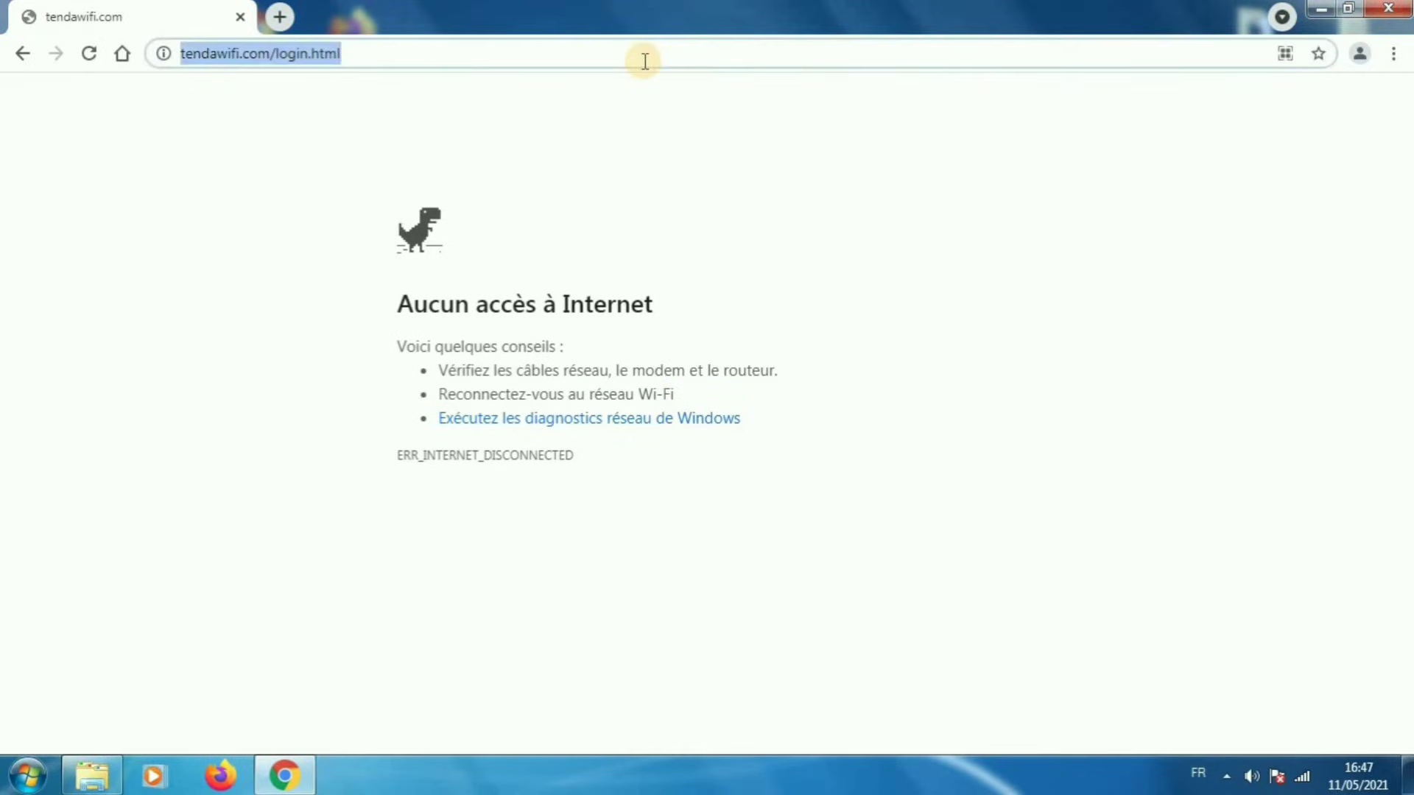
{"action": "key", "text": "Return"}
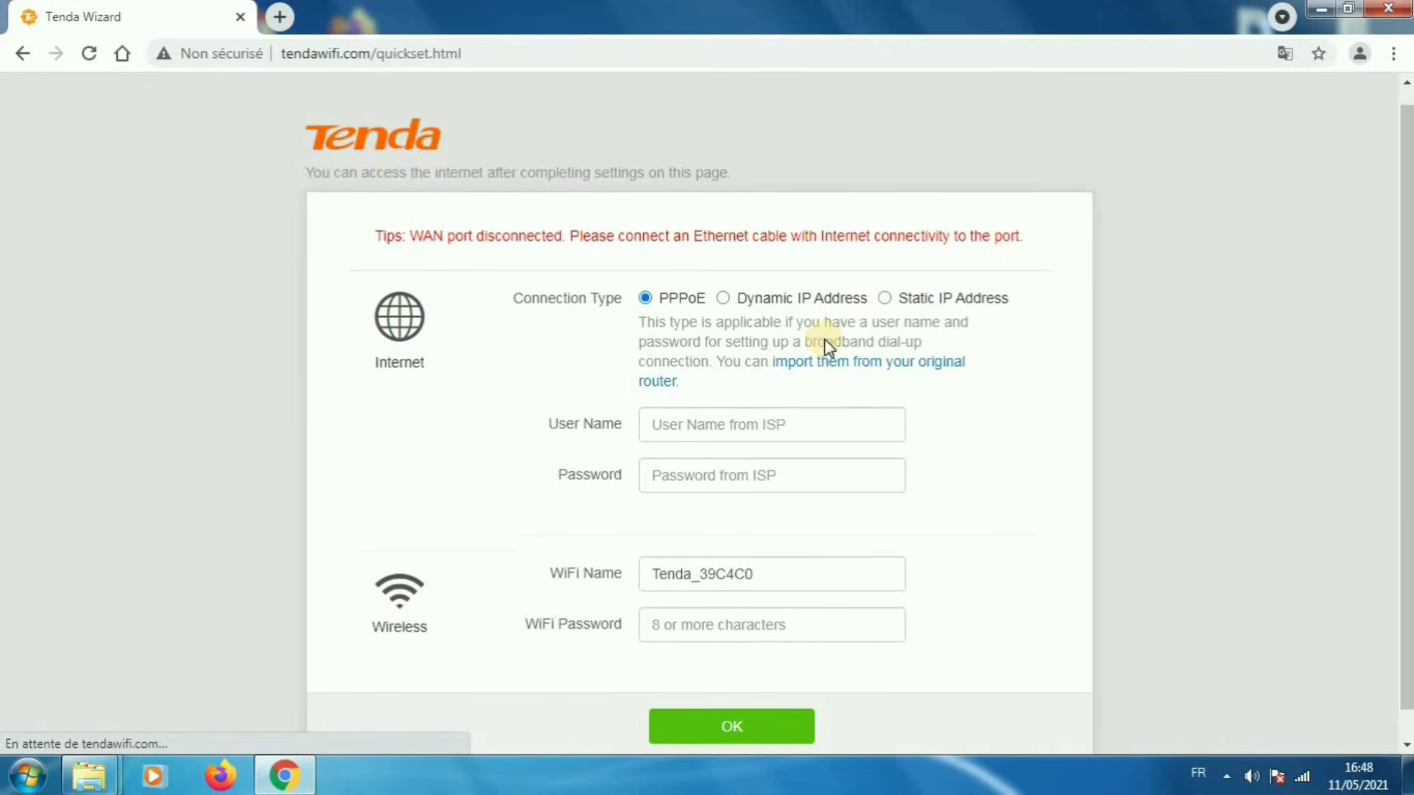
Choose Dynamic IP Address, give Tenda_39C4C0 a WiFi password, and save the quick setup
{"action": "left_click", "coordinate": [730, 268]}
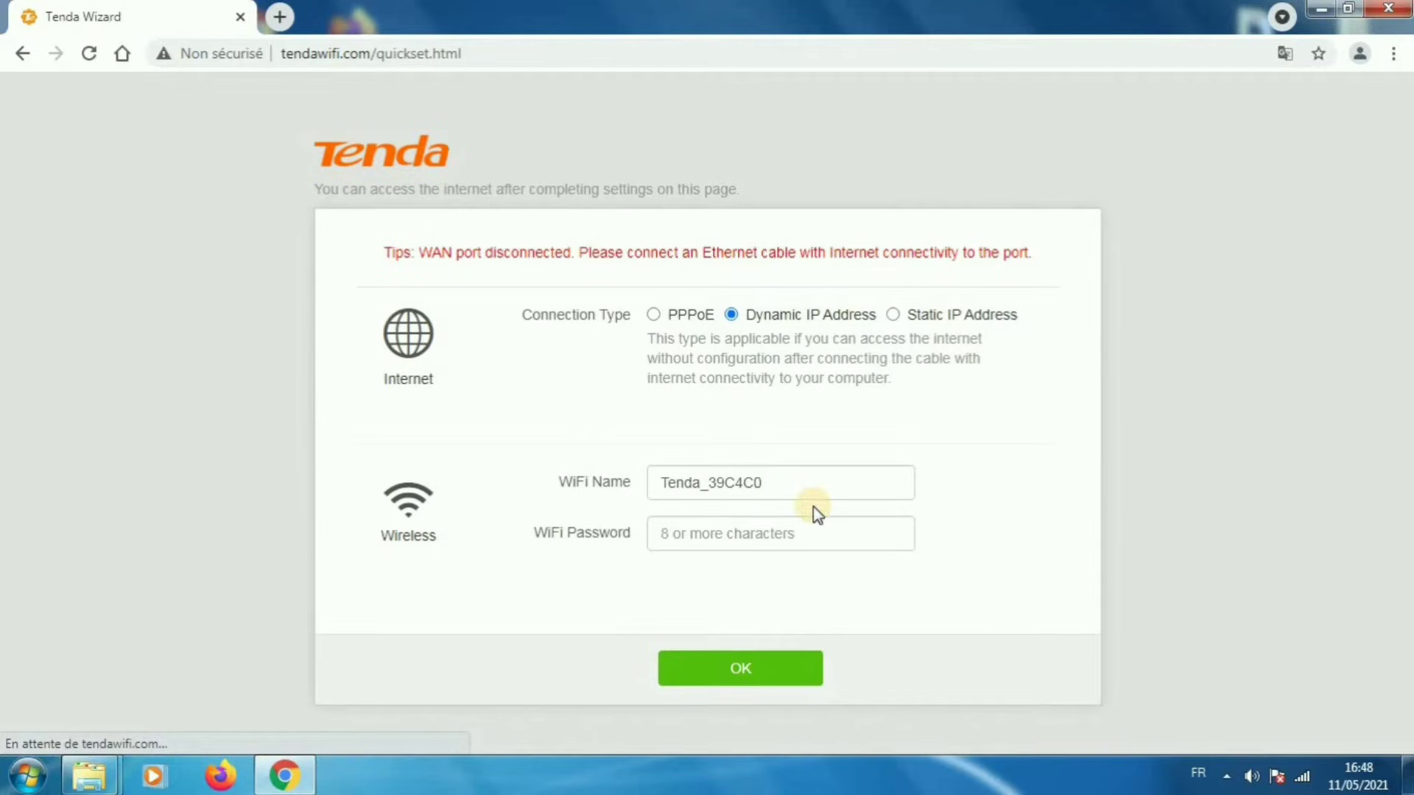
{"action": "left_click", "coordinate": [769, 481]}
{"action": "left_click_drag", "start_coordinate": [770, 480], "coordinate": [708, 483]}
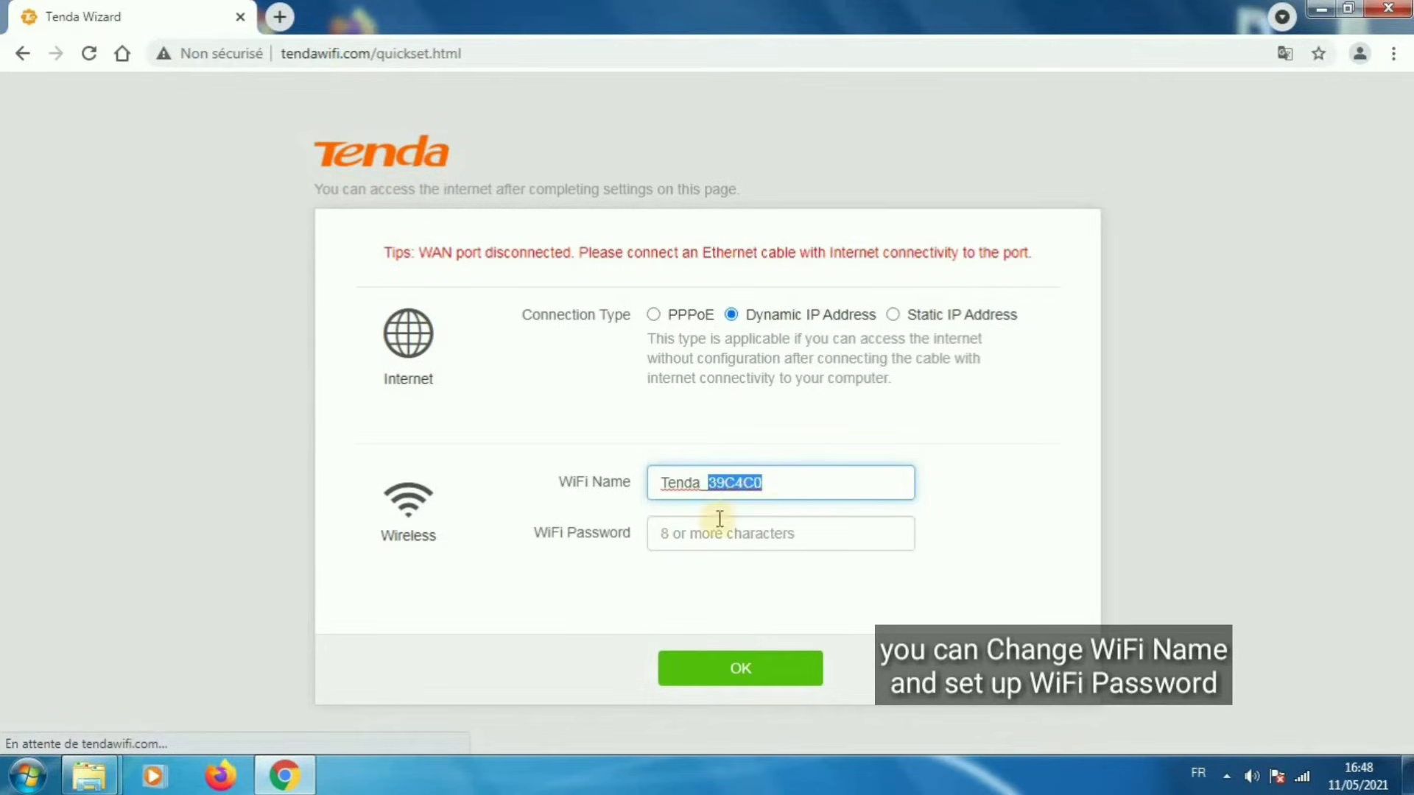
{"action": "left_click", "coordinate": [735, 538]}
{"action": "type", "text": "1234"}
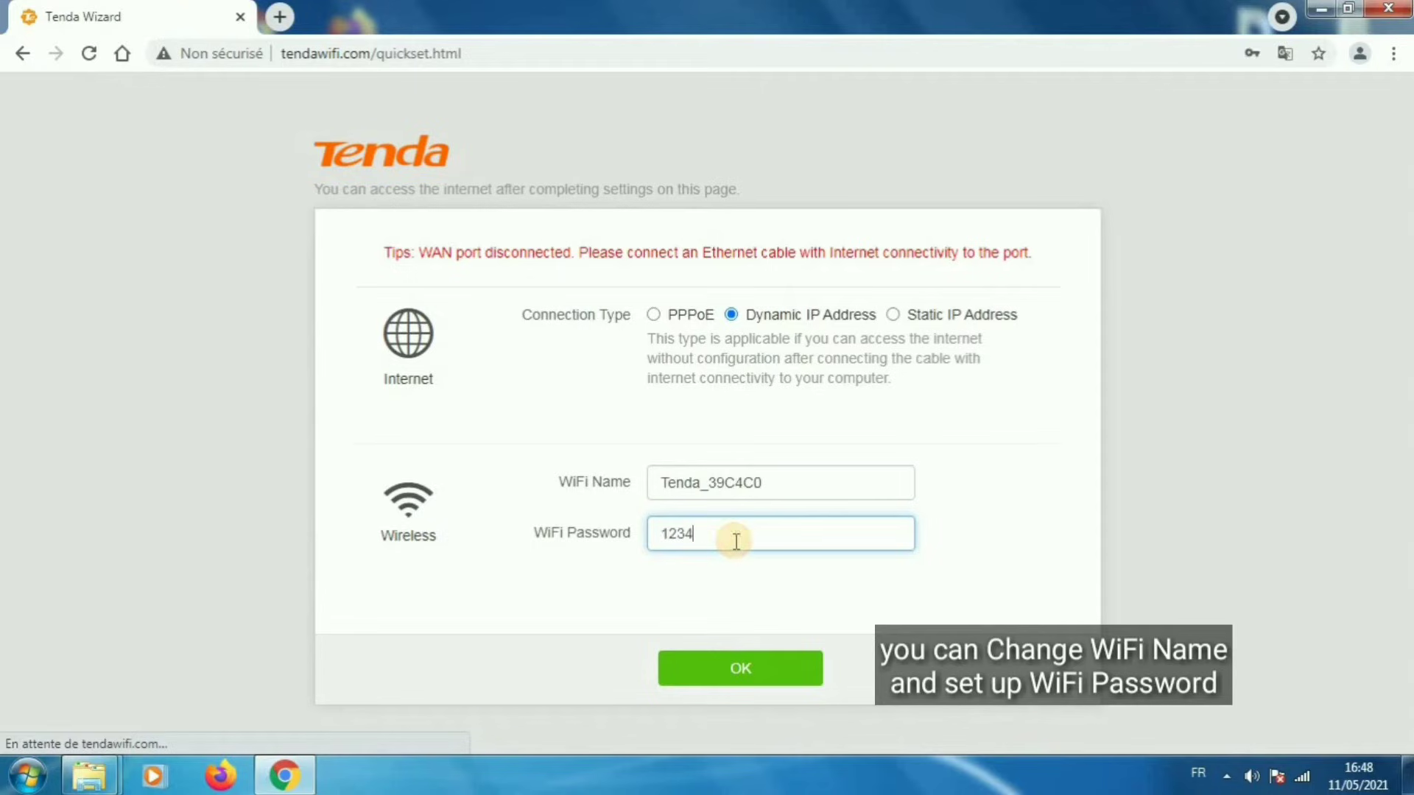
{"action": "key", "text": "BackSpace"}
{"action": "key", "text": "BackSpace"}
{"action": "key", "text": "BackSpace"}
{"action": "key", "text": "BackSpace"}
{"action": "type", "text": "123"}
{"action": "left_click", "coordinate": [734, 668]}
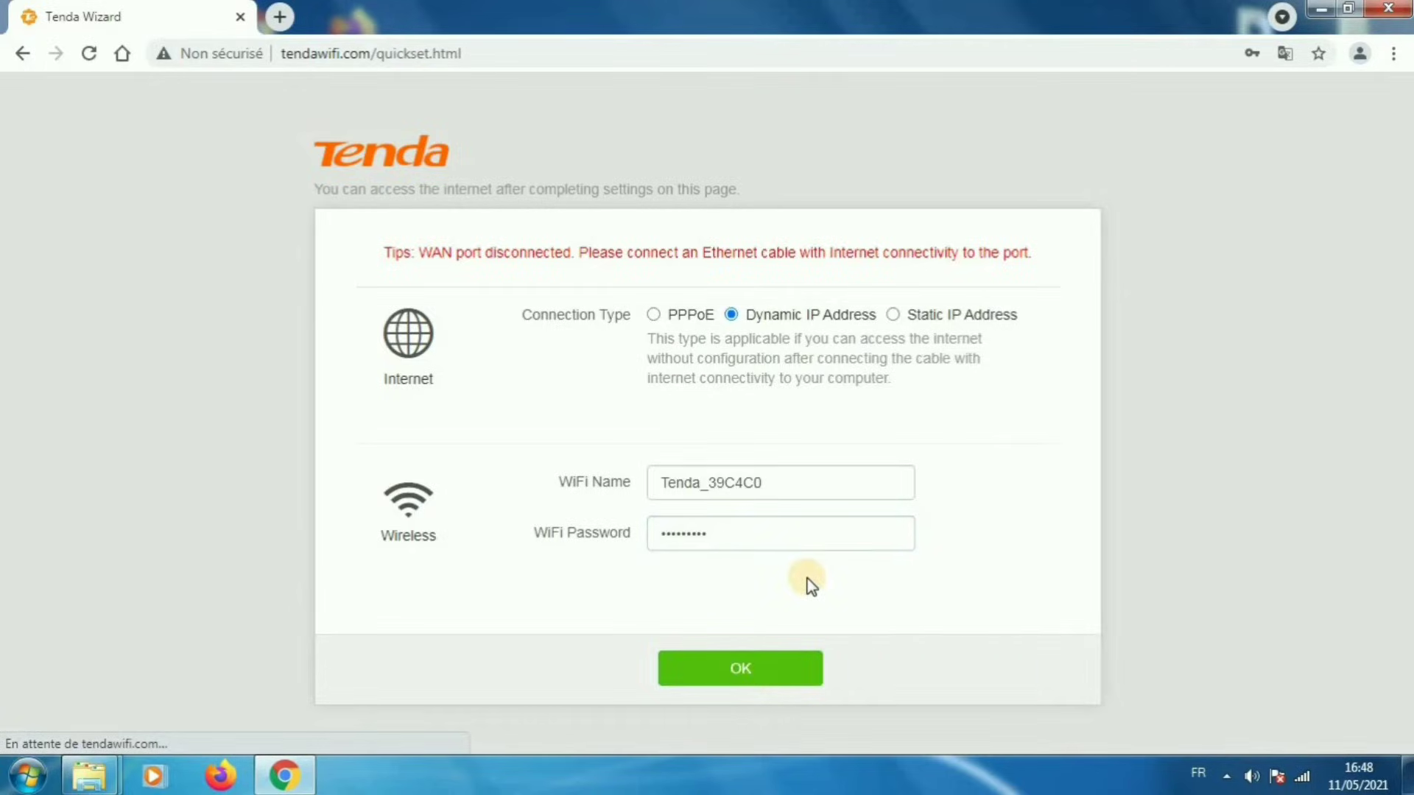
Disconnect from Tenda_39C4C0 and connect to it again from the tray network list
{"action": "left_click", "coordinate": [1302, 779]}
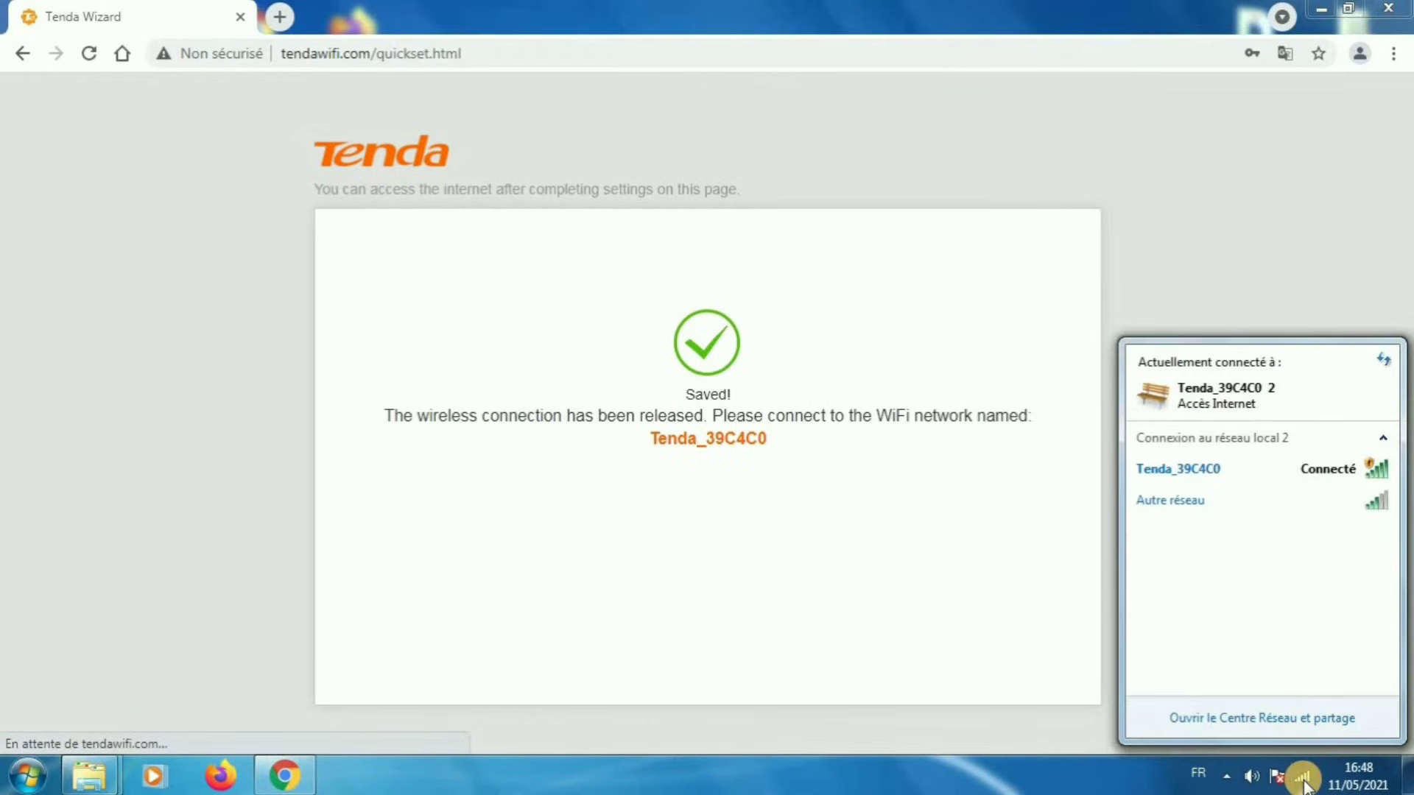
{"action": "left_click", "coordinate": [1302, 779]}
{"action": "left_click", "coordinate": [1302, 779]}
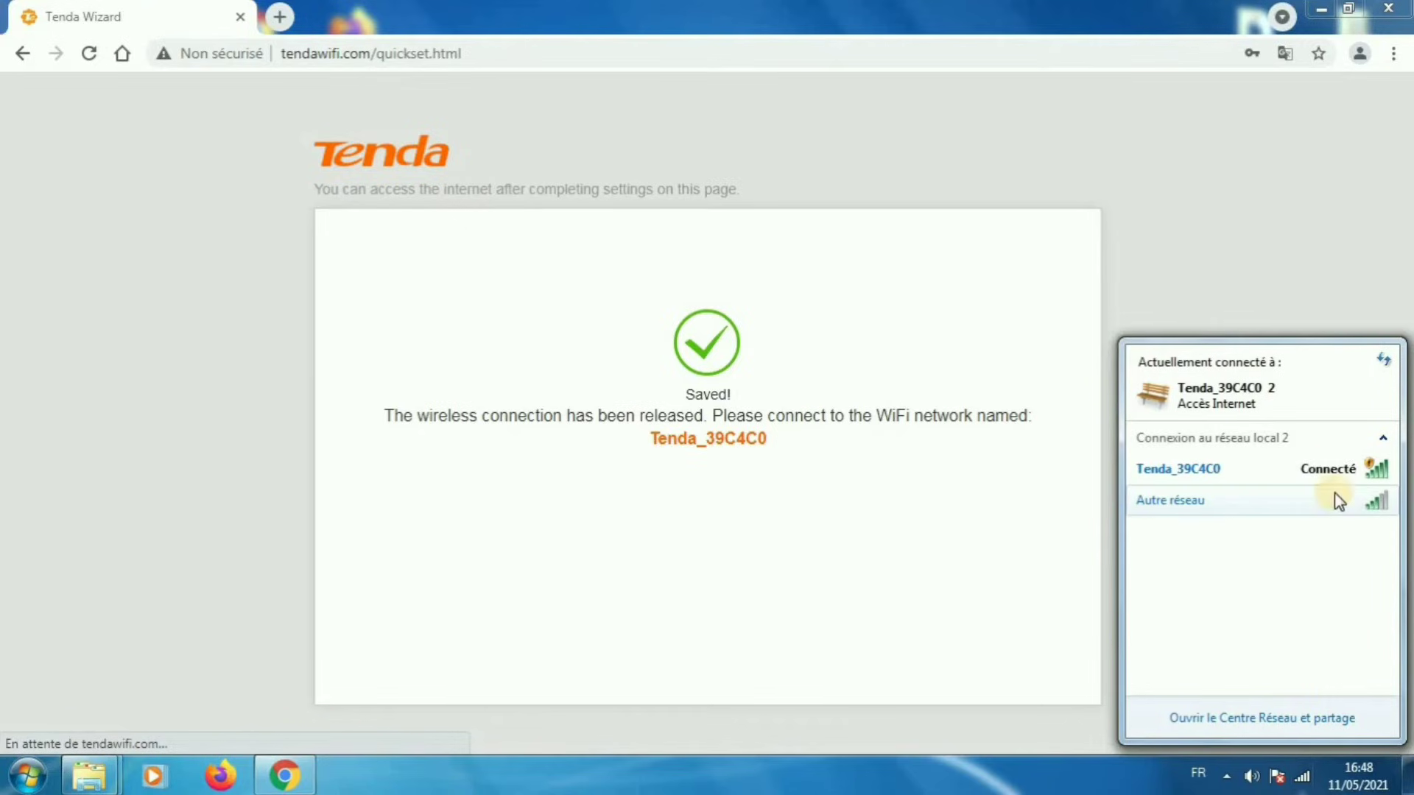
{"action": "right_click", "coordinate": [1323, 466]}
{"action": "left_click", "coordinate": [1344, 479]}
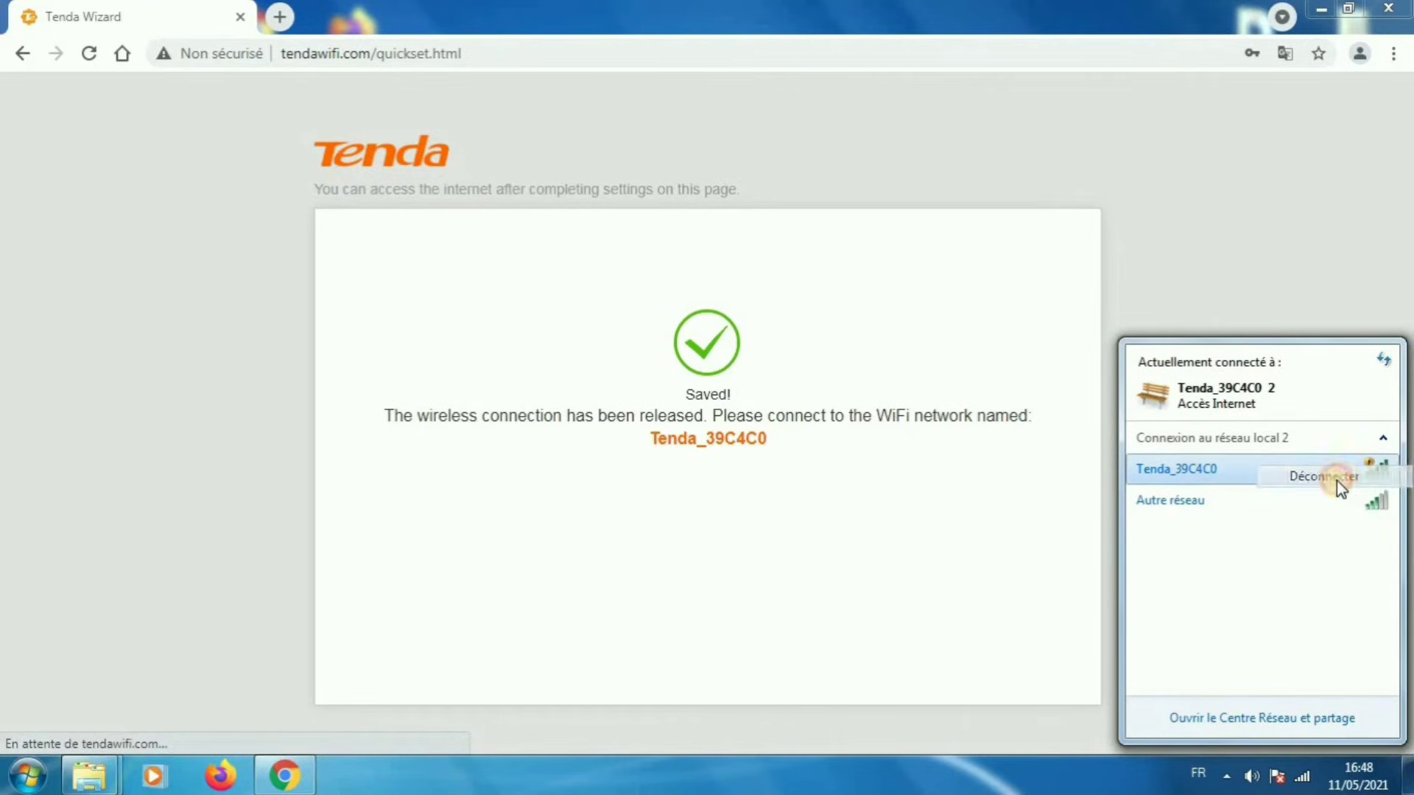
{"action": "left_click", "coordinate": [1309, 470]}
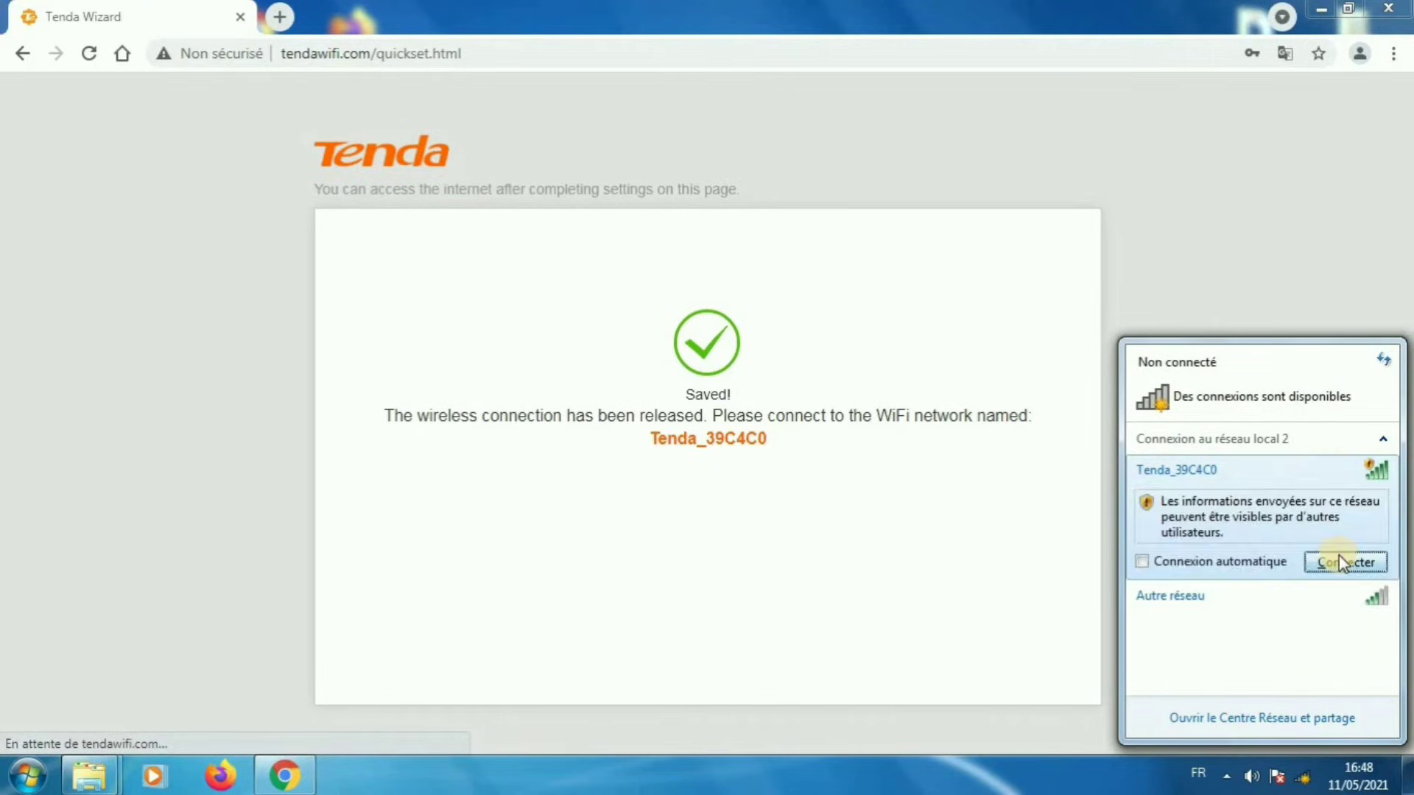
{"action": "left_click", "coordinate": [1339, 563]}
{"action": "left_click", "coordinate": [1309, 777]}
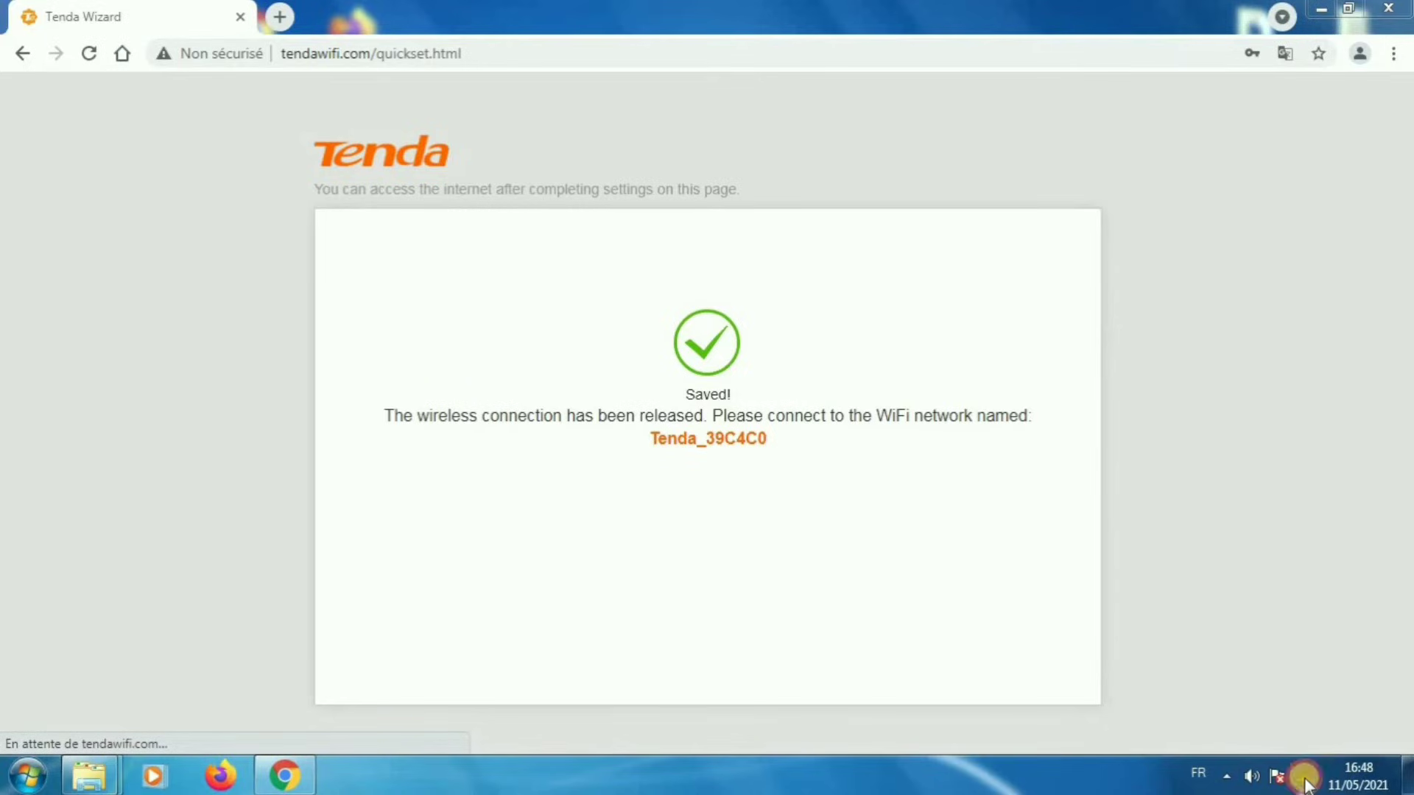
{"action": "left_click", "coordinate": [1304, 777]}
{"action": "left_click", "coordinate": [1298, 777]}
{"action": "left_click", "coordinate": [1292, 777]}
Check the Tenda_39C4C0 security key in the network's properties and close them
{"action": "right_click", "coordinate": [1334, 473]}
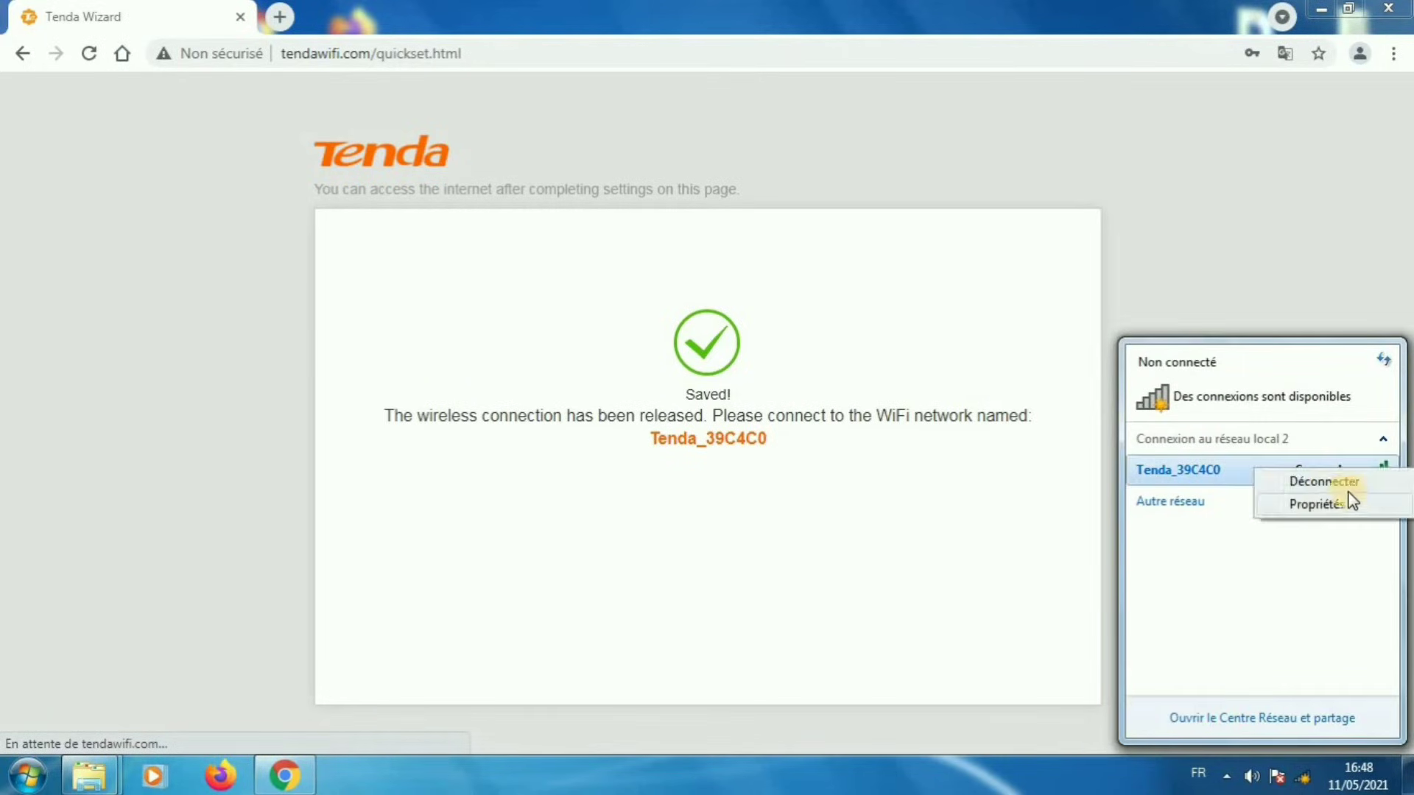
{"action": "left_click", "coordinate": [1332, 502]}
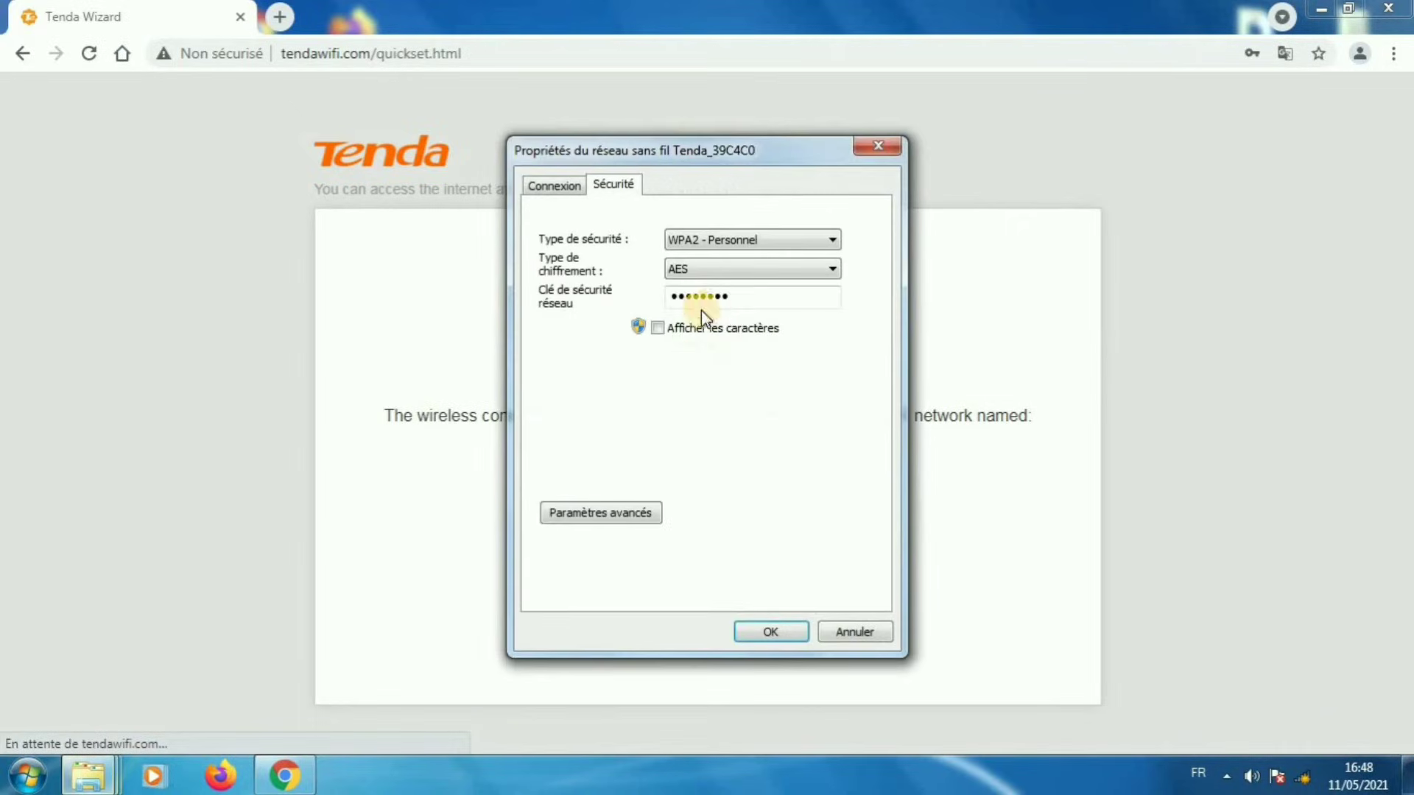
{"action": "left_click", "coordinate": [659, 329]}
{"action": "left_click", "coordinate": [665, 329]}
{"action": "left_click", "coordinate": [673, 327]}
{"action": "left_click", "coordinate": [665, 330]}
{"action": "left_click", "coordinate": [783, 630]}
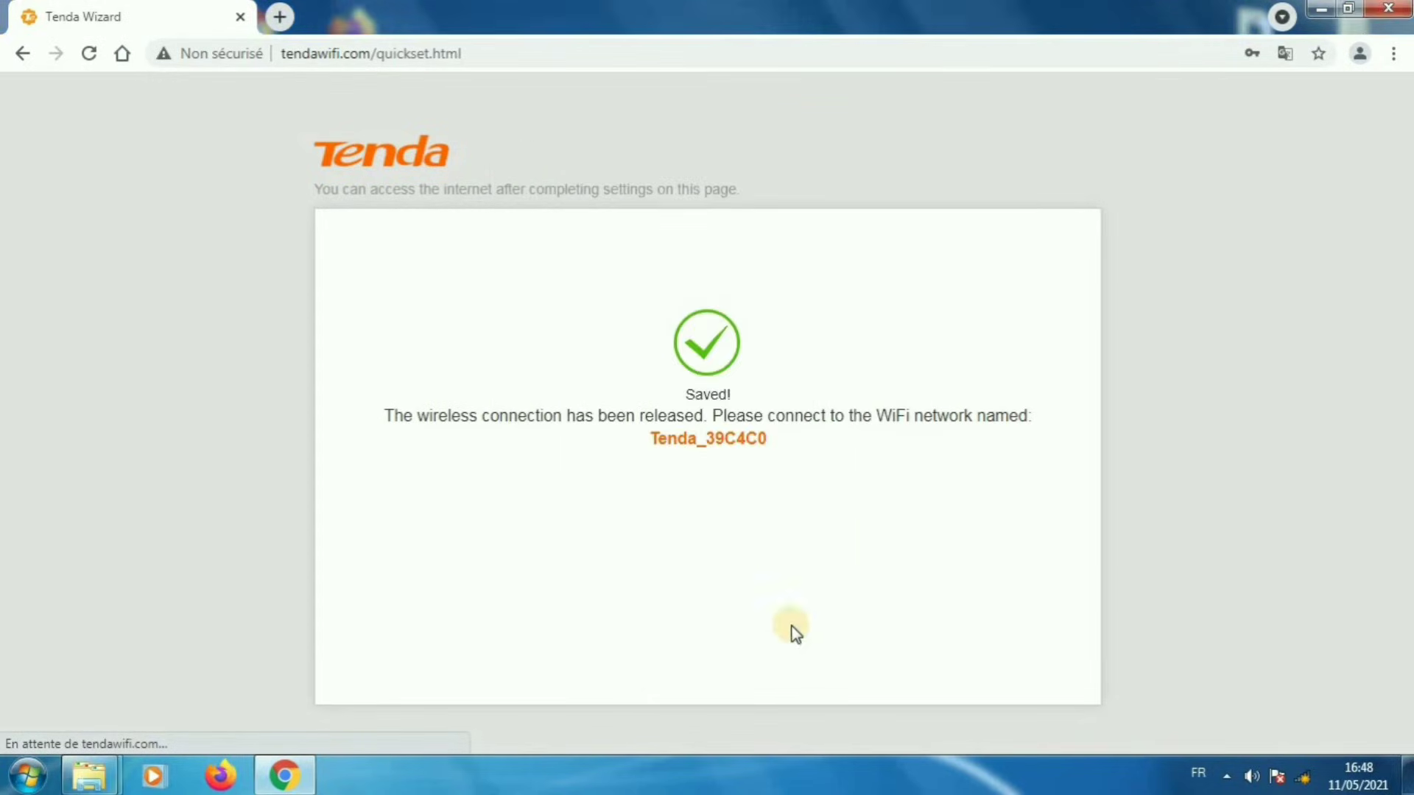
Reconnect the PC to Tenda_39C4C0 and select the router page address
{"action": "left_click", "coordinate": [1304, 777]}
{"action": "left_click", "coordinate": [1298, 470]}
{"action": "left_click", "coordinate": [1324, 482]}
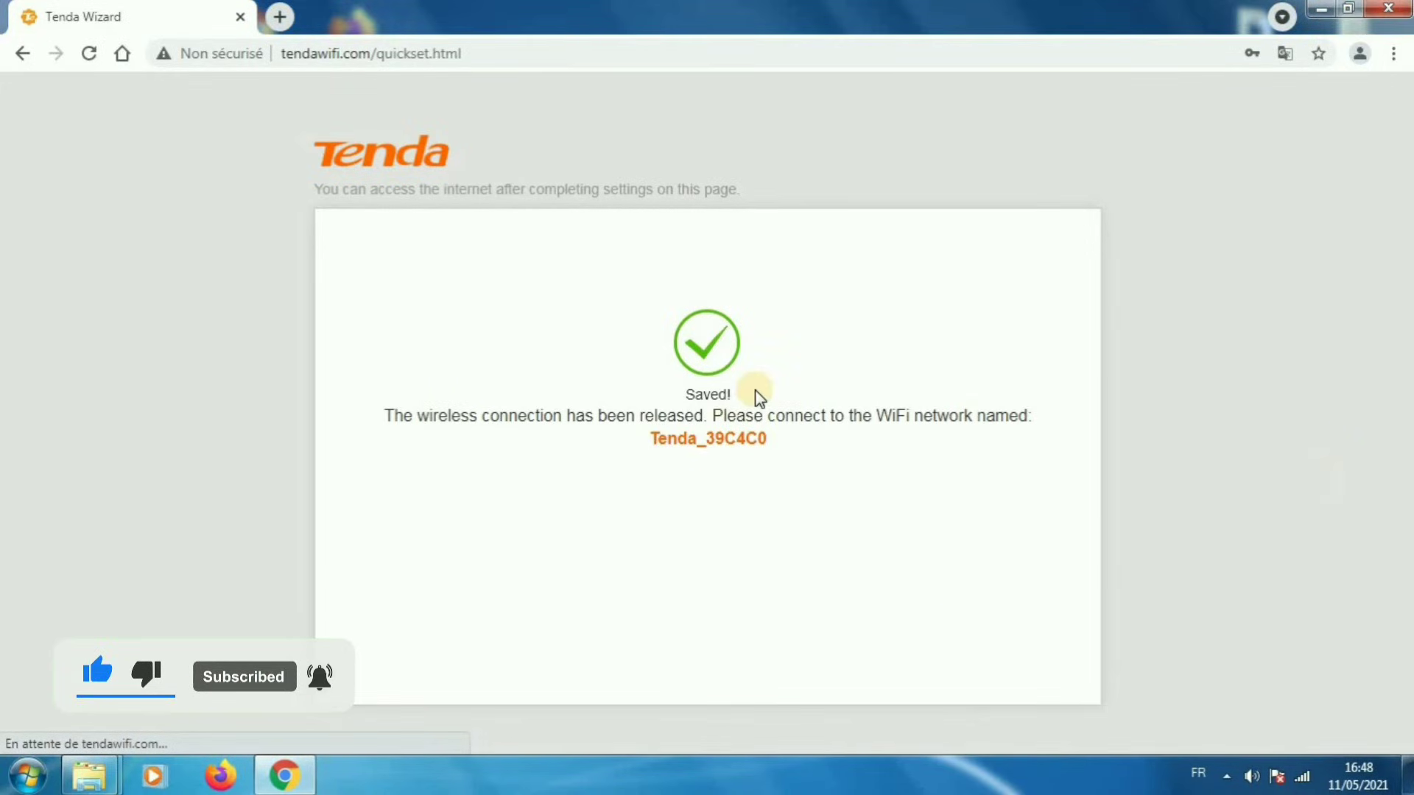
{"action": "left_click", "coordinate": [483, 55]}
Reload the router page, enter the new login password in both fields, and save it
{"action": "key", "text": "Return"}
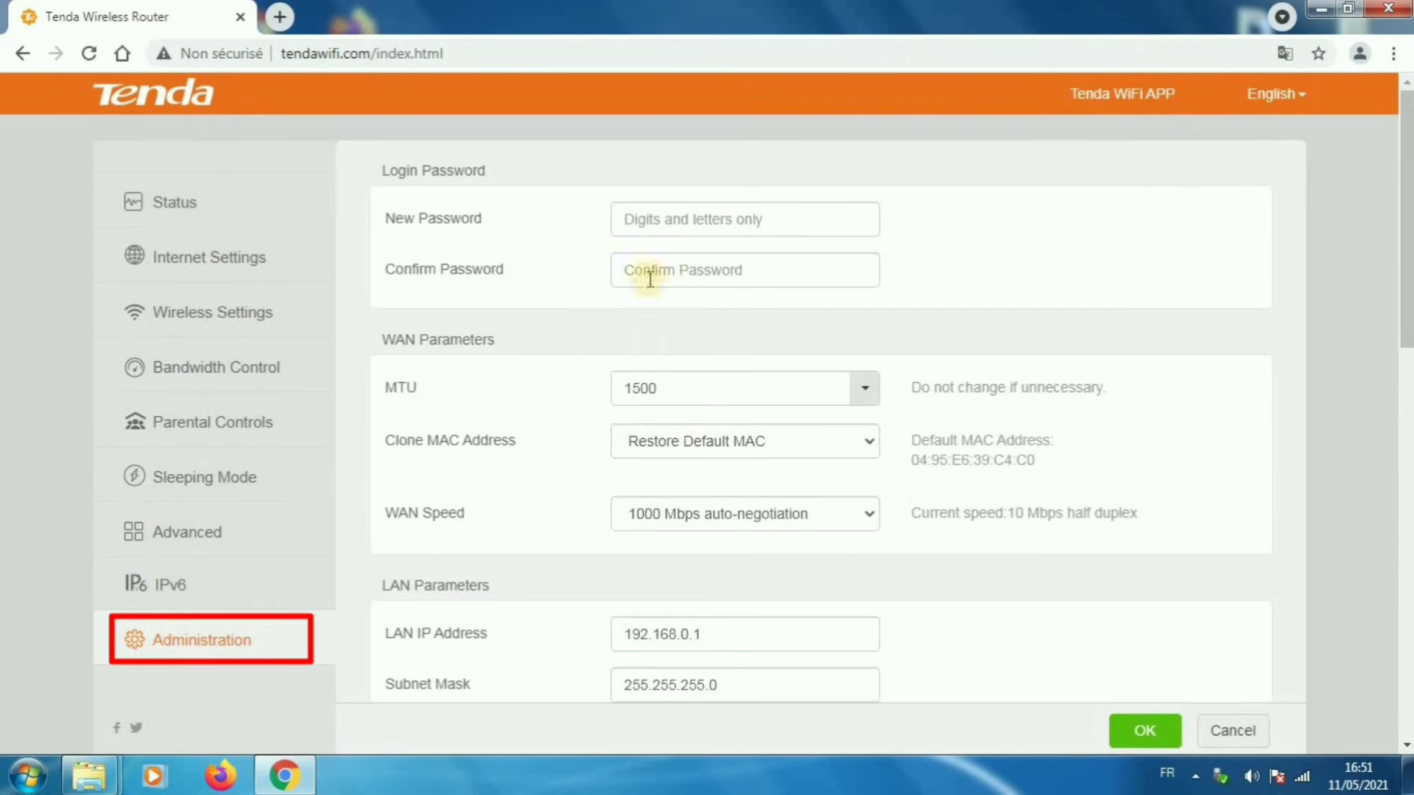
{"action": "left_click", "coordinate": [689, 221]}
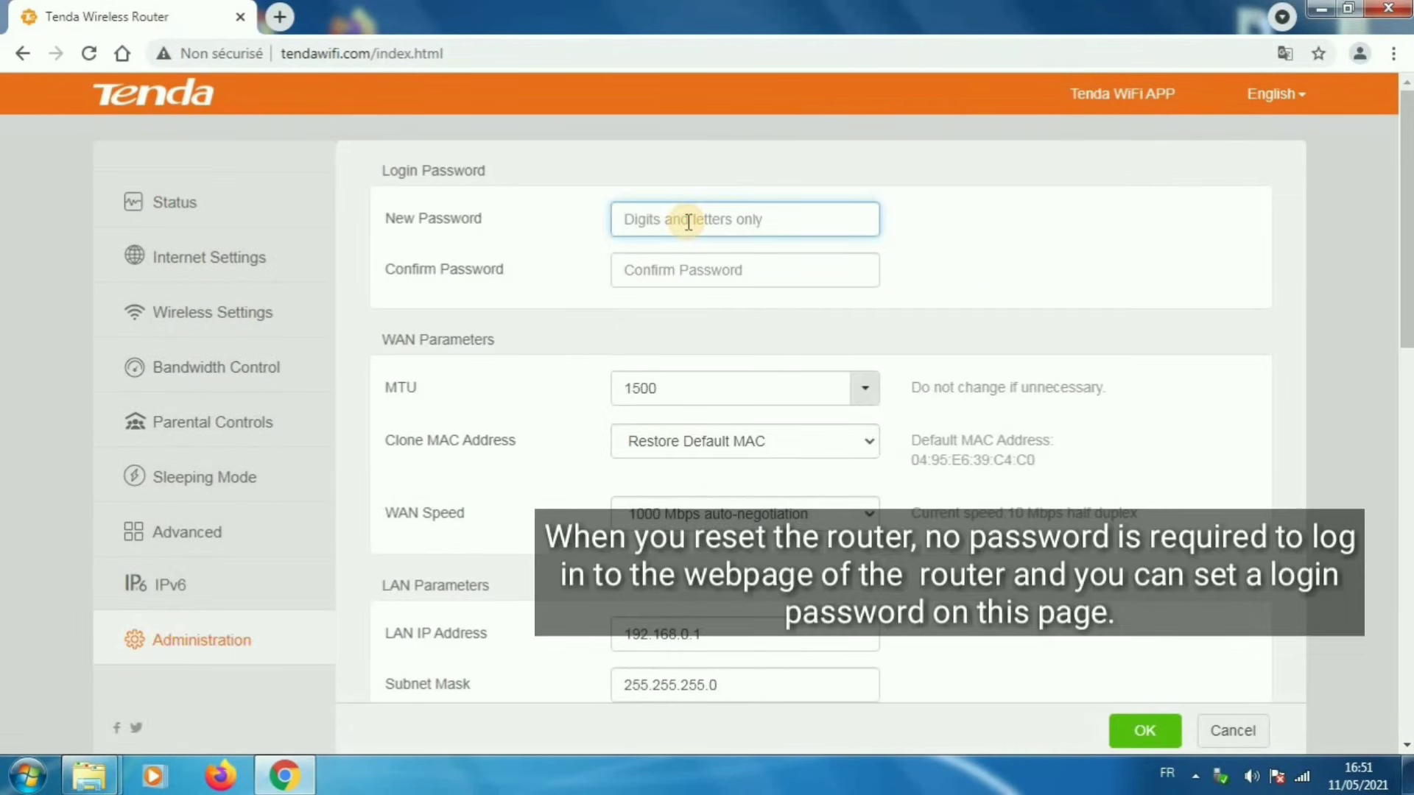
{"action": "type", "text": "tenda1"}
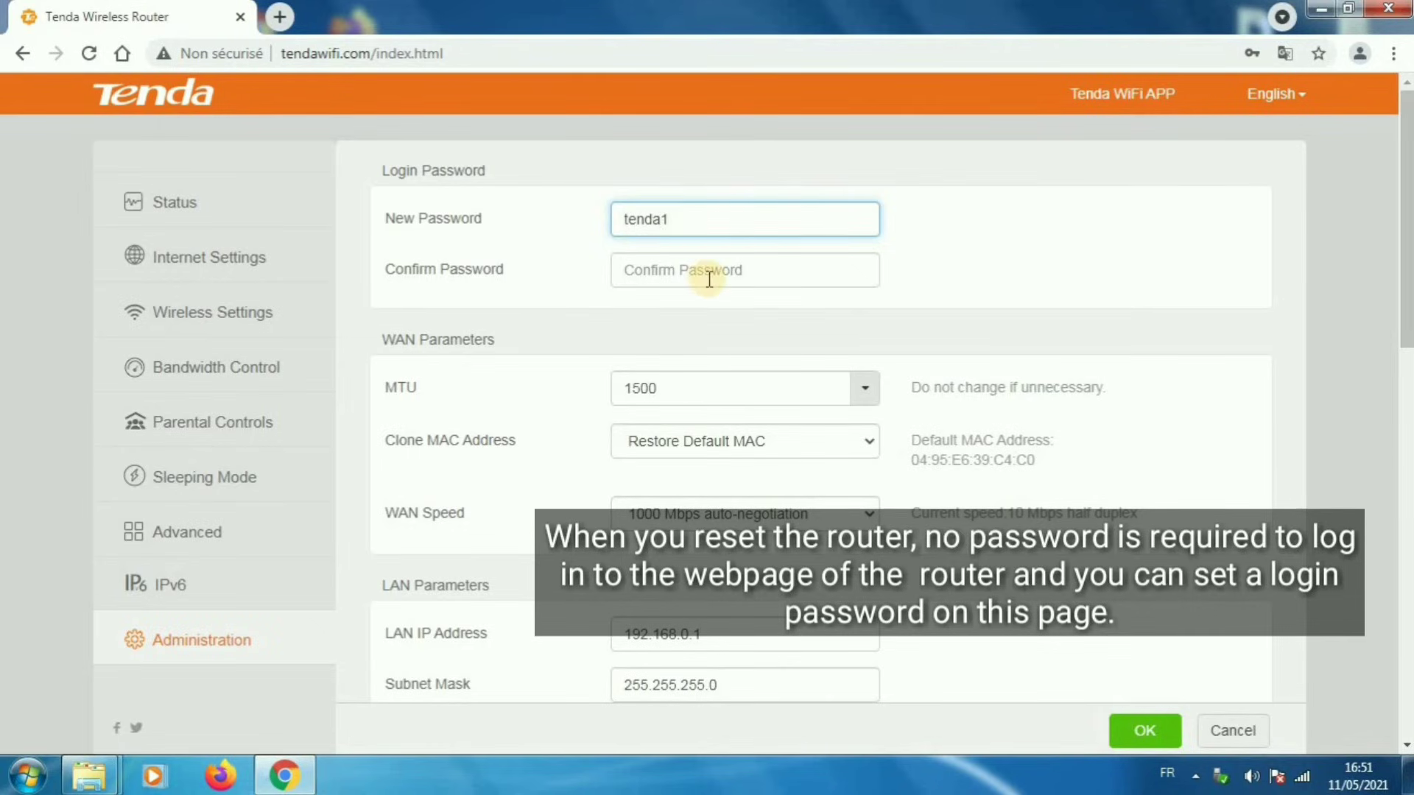
{"action": "left_click", "coordinate": [708, 278]}
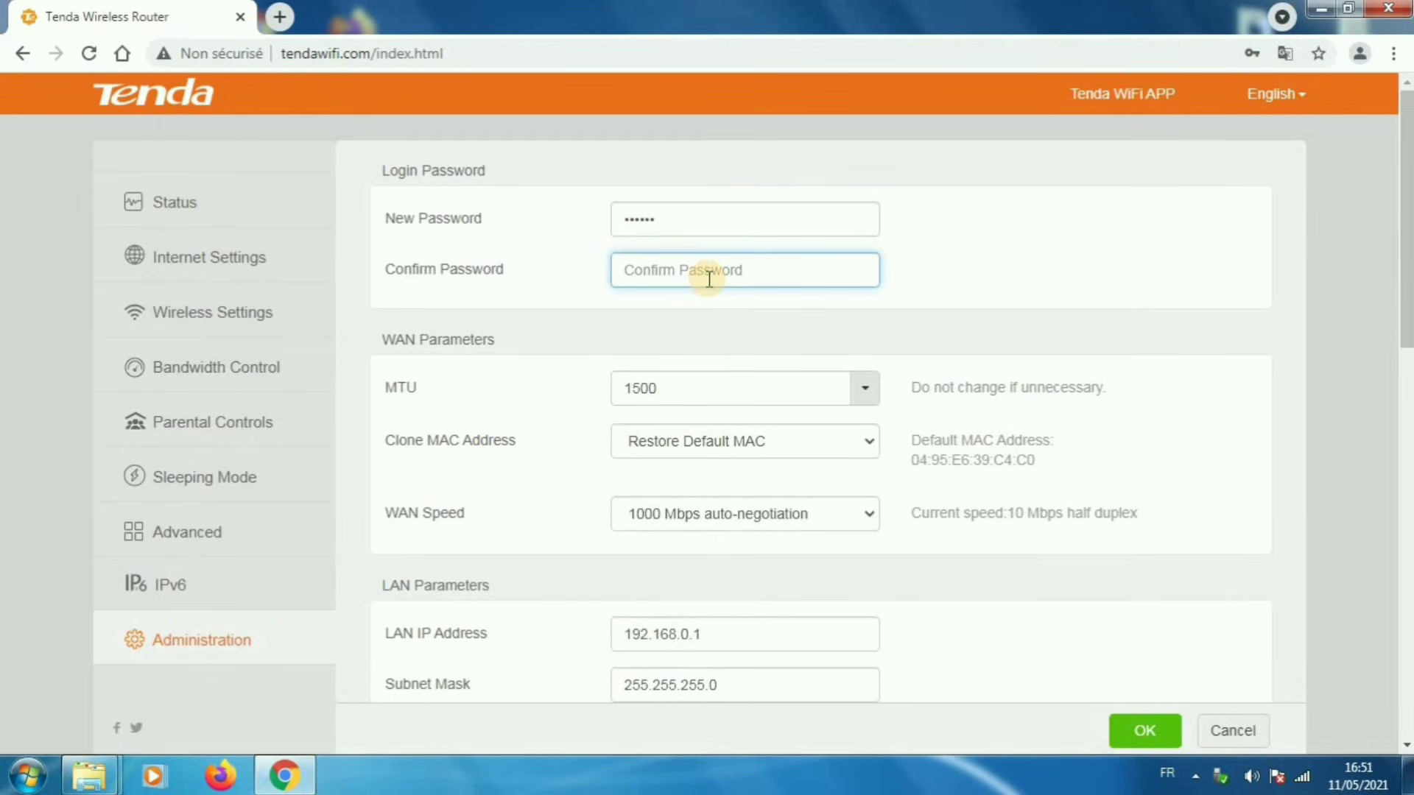
{"action": "type", "text": "tenda1"}
{"action": "scroll", "coordinate": [804, 397], "scroll_direction": "down", "scroll_amount": 10}
{"action": "left_click", "coordinate": [1146, 732]}
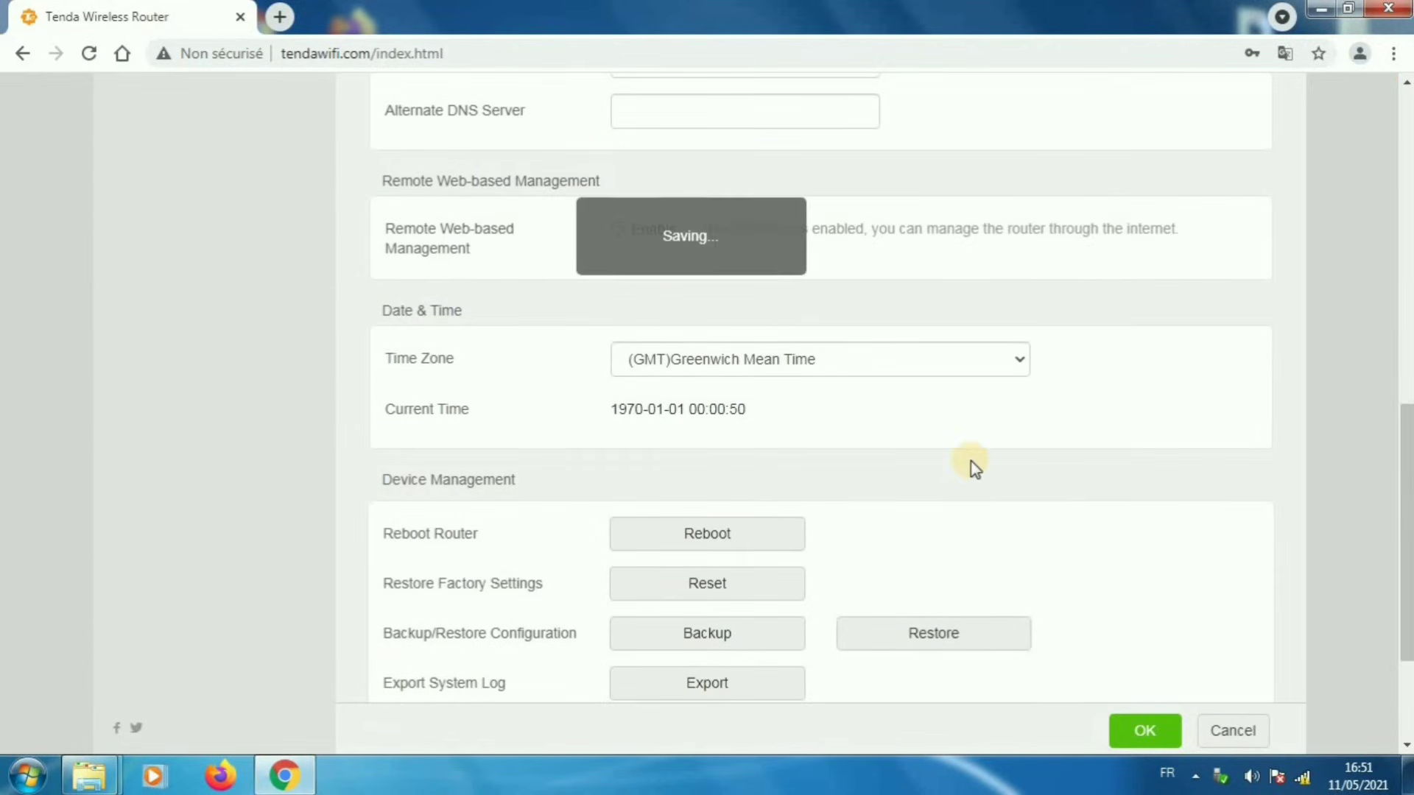
{"action": "scroll", "coordinate": [971, 462], "scroll_direction": "up", "scroll_amount": 4}
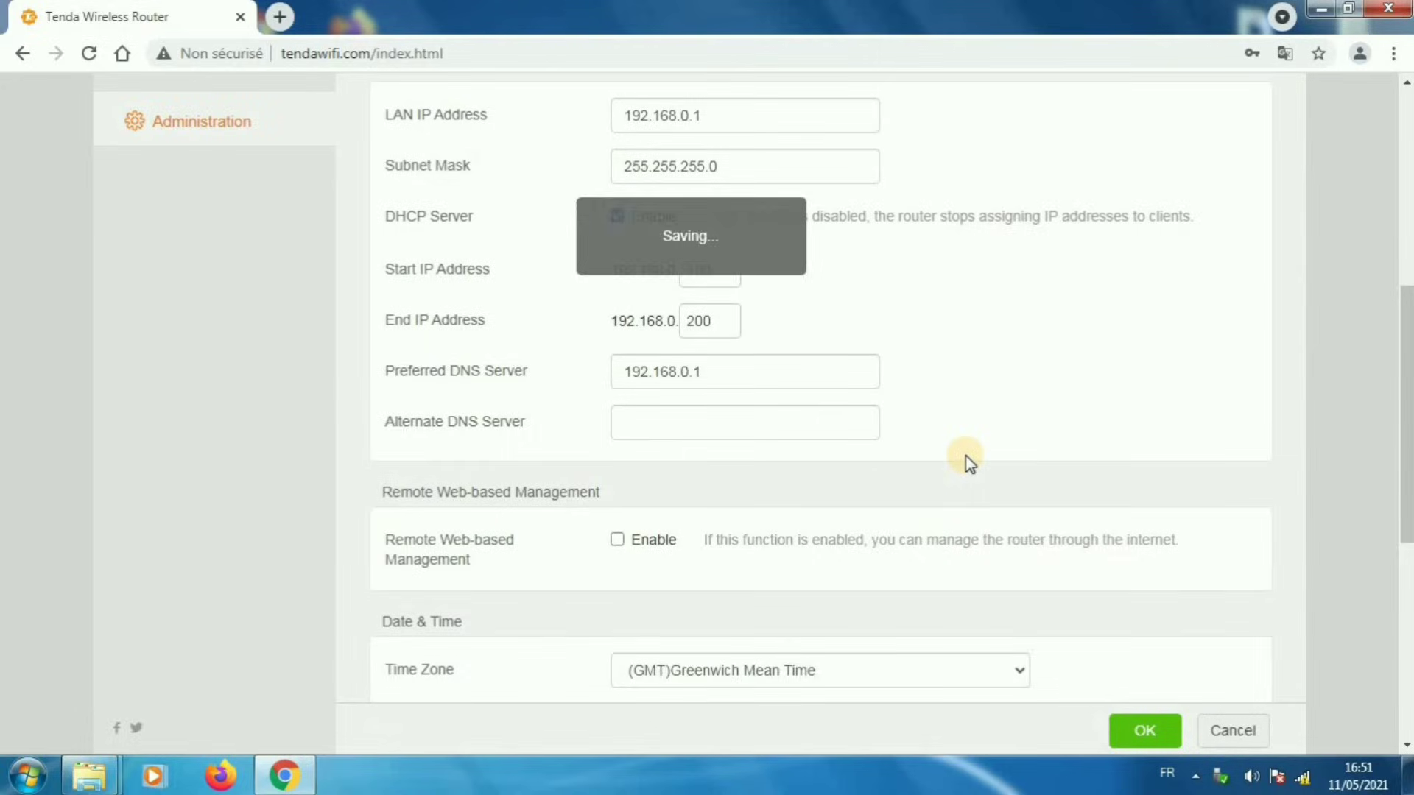
{"action": "scroll", "coordinate": [967, 456], "scroll_direction": "up", "scroll_amount": 8}
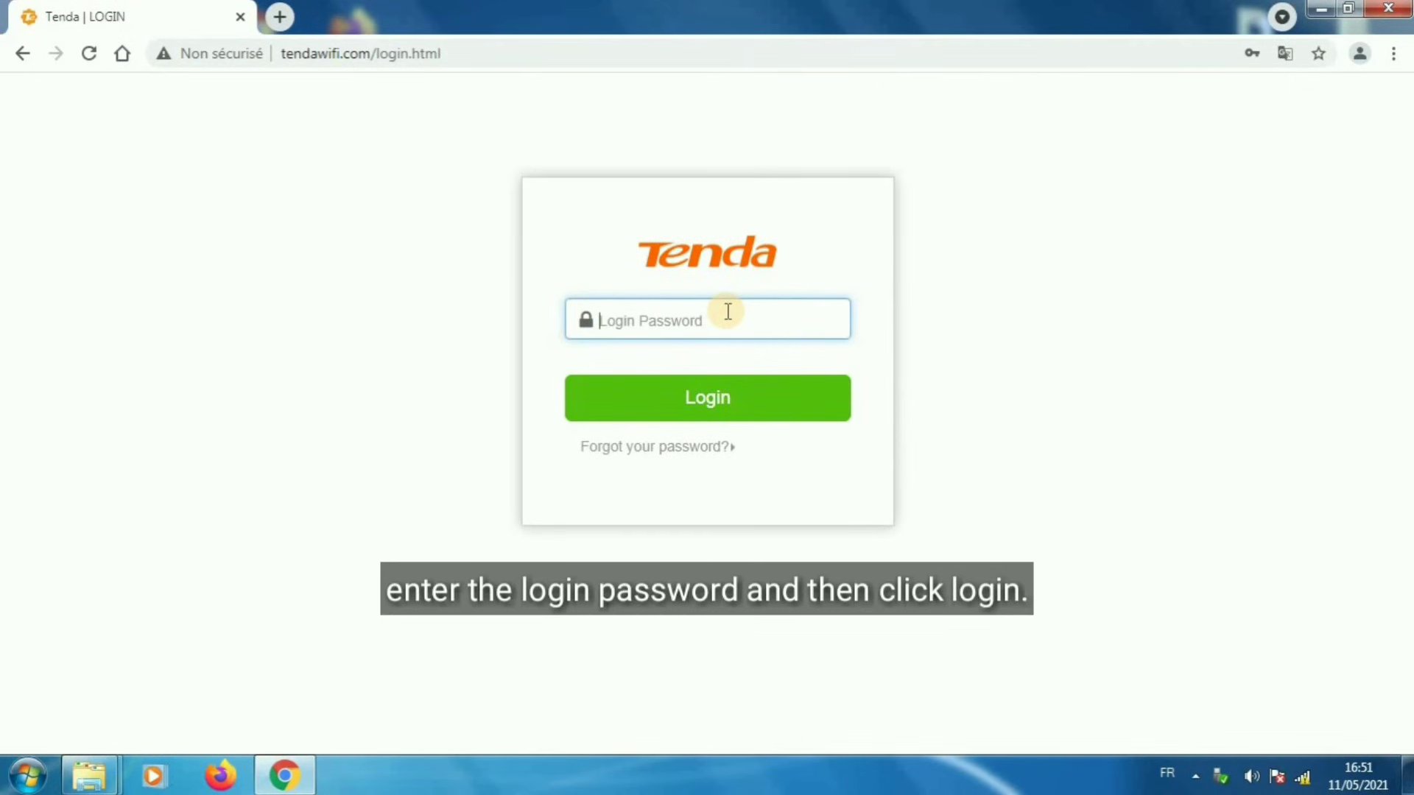
Log in with the new password and open Internet Settings, selecting WISP mode
{"action": "type", "text": "tenda1"}
{"action": "left_click", "coordinate": [773, 394]}
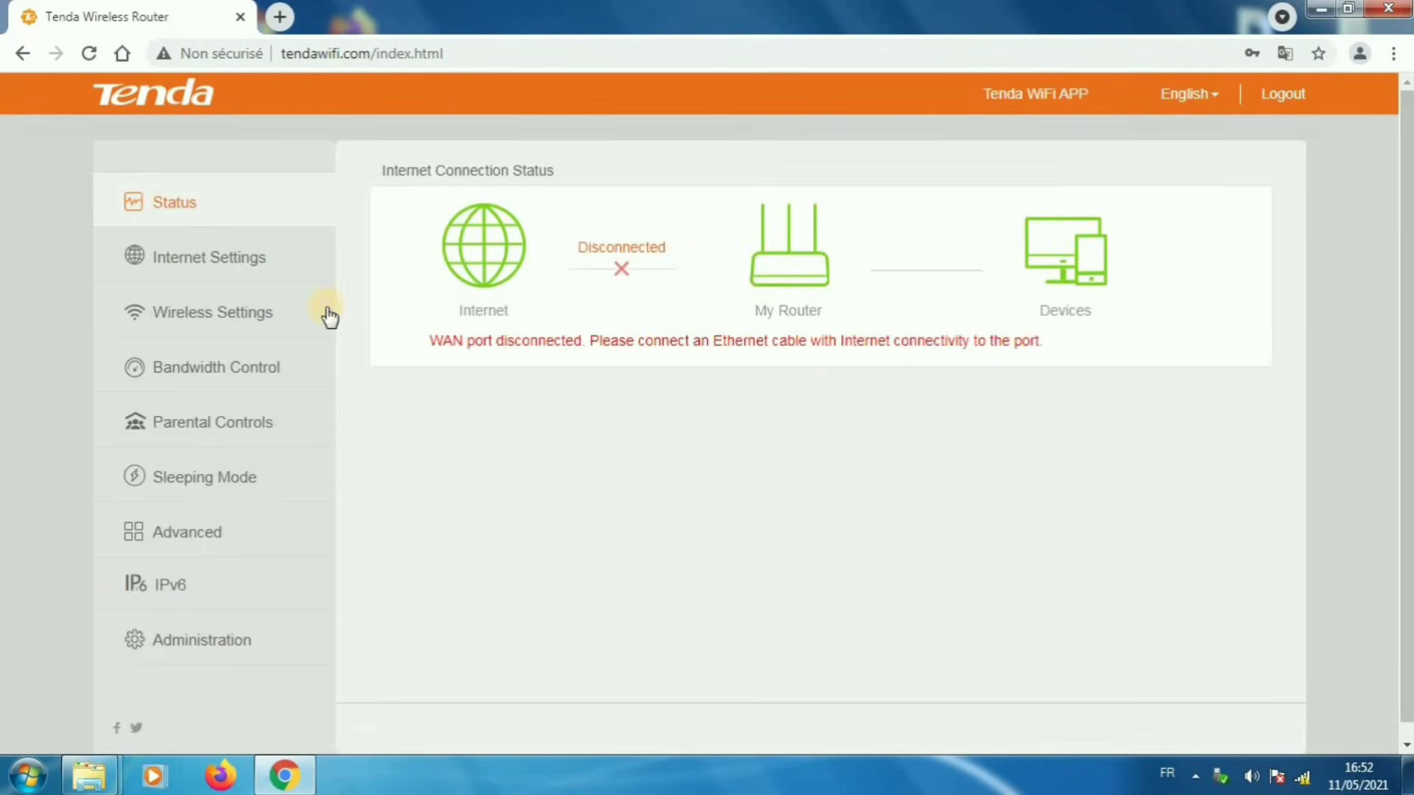
{"action": "left_click", "coordinate": [262, 259]}
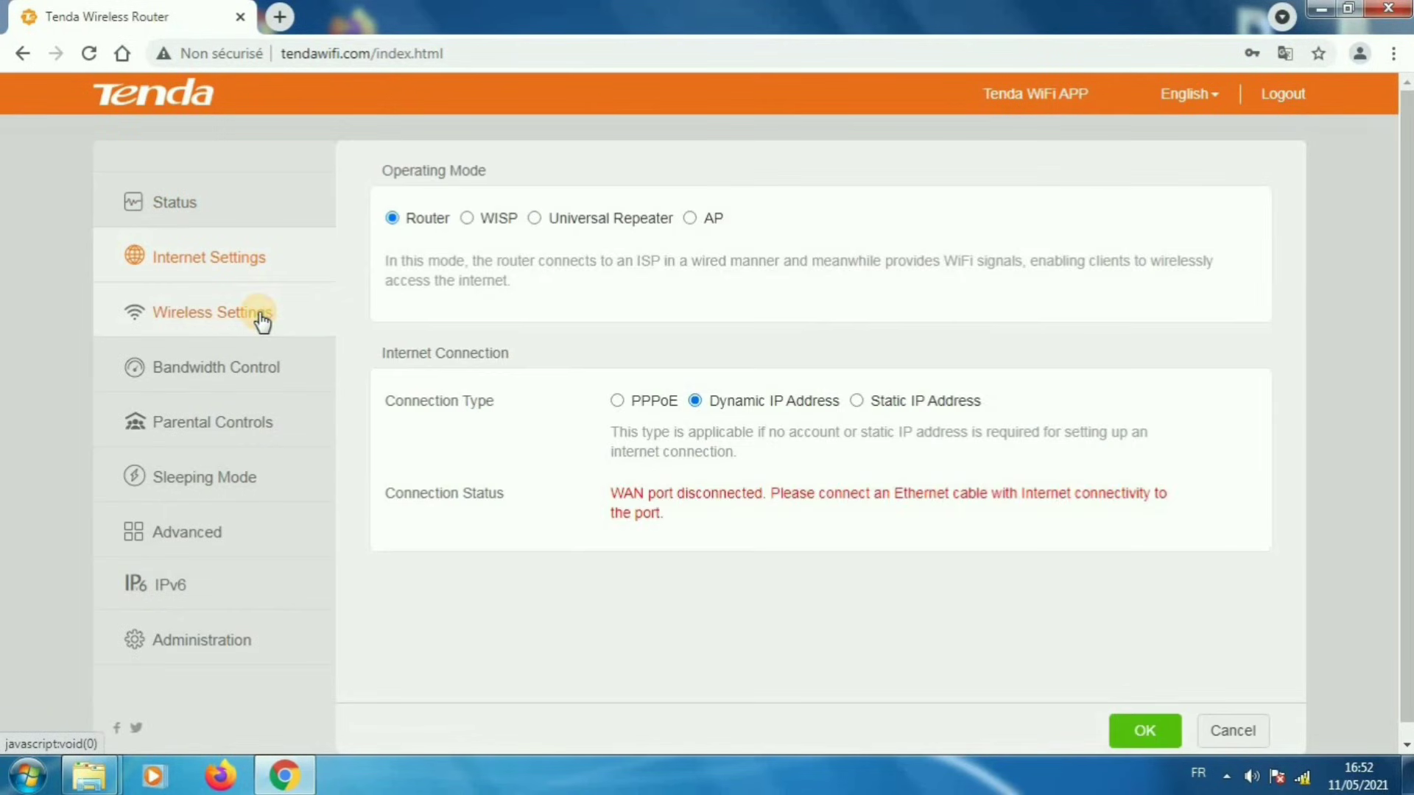
{"action": "left_click", "coordinate": [499, 217]}
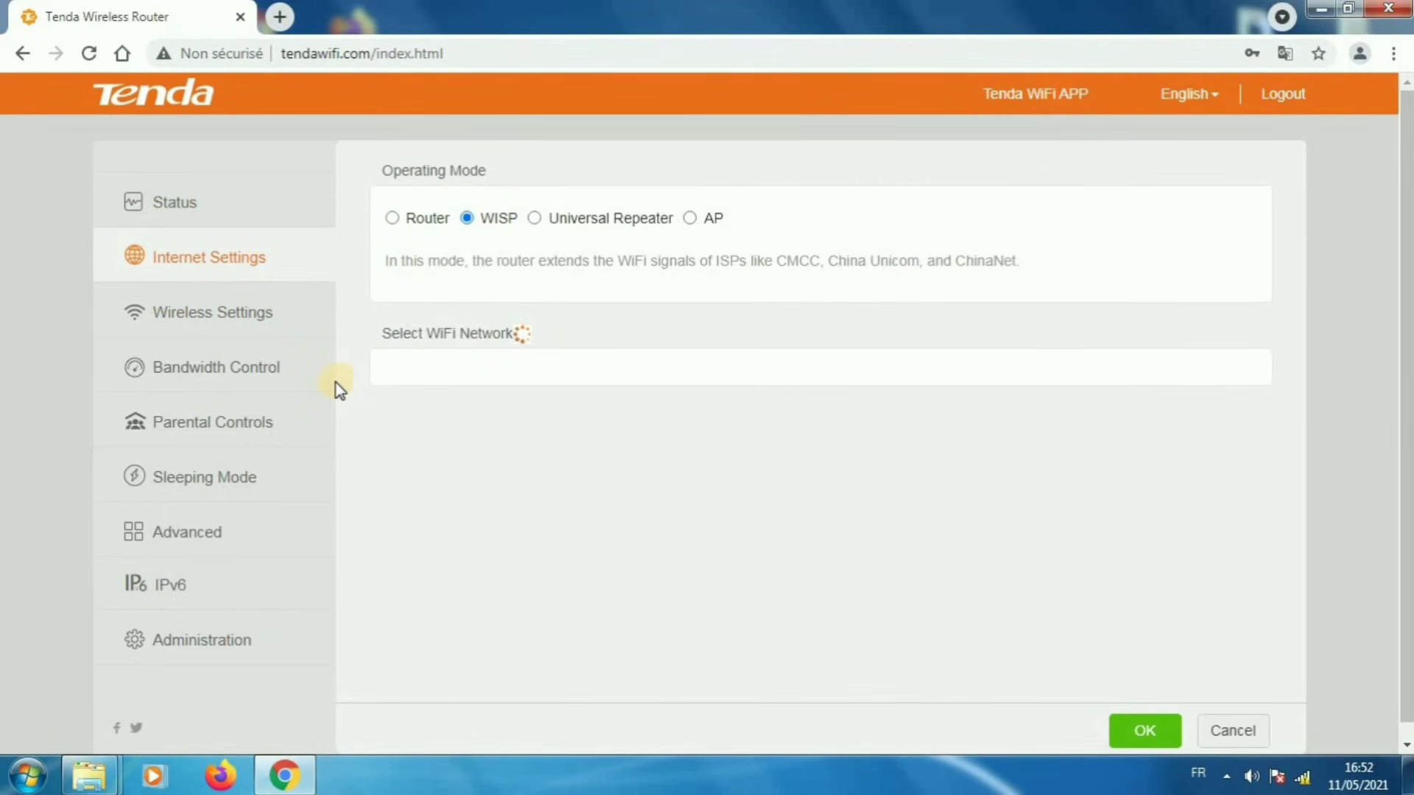
Browse Wireless Settings, Advanced and IPv6, then go to the Administration page
{"action": "left_click", "coordinate": [196, 316]}
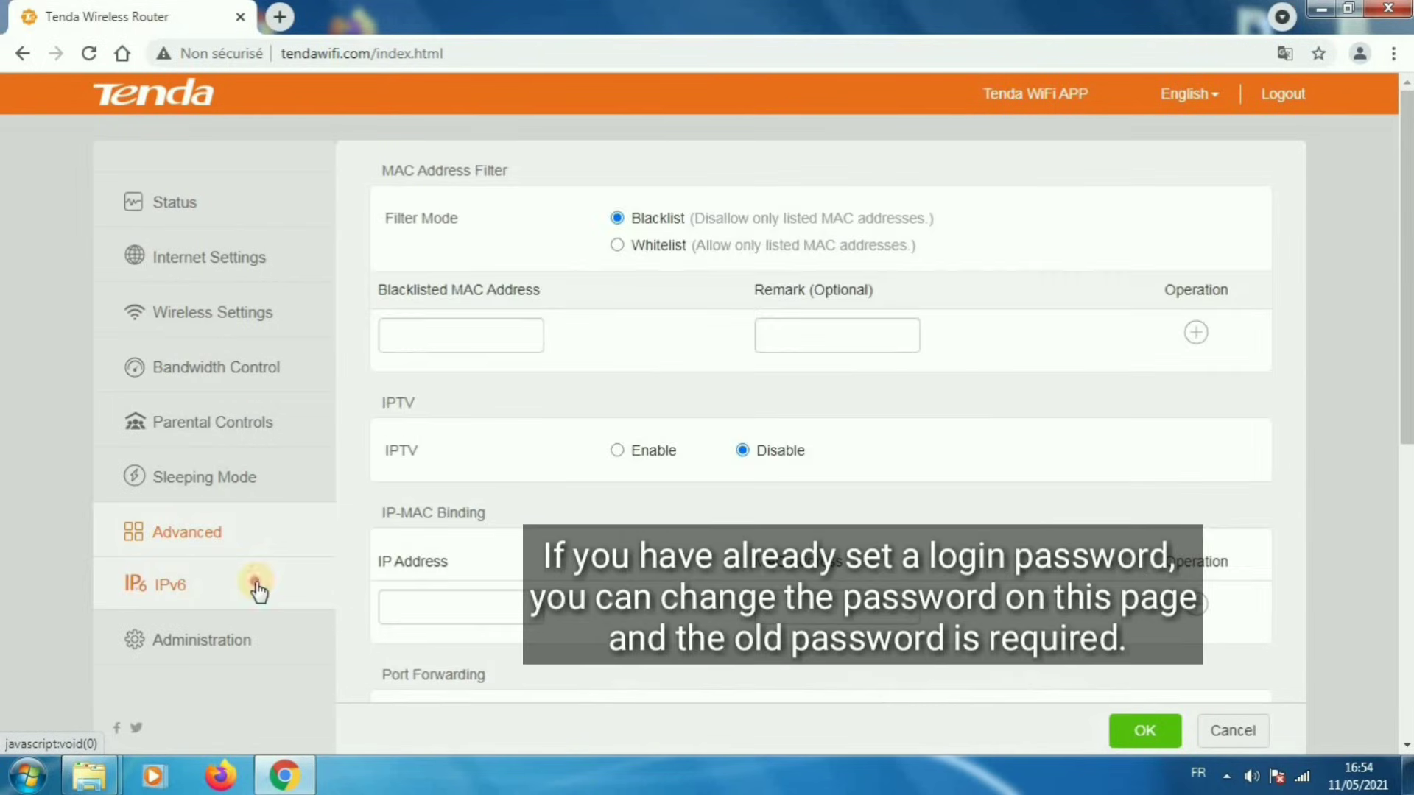
{"action": "left_click", "coordinate": [258, 587]}
{"action": "left_click", "coordinate": [267, 658]}
{"action": "left_click", "coordinate": [259, 589]}
{"action": "left_click", "coordinate": [266, 657]}
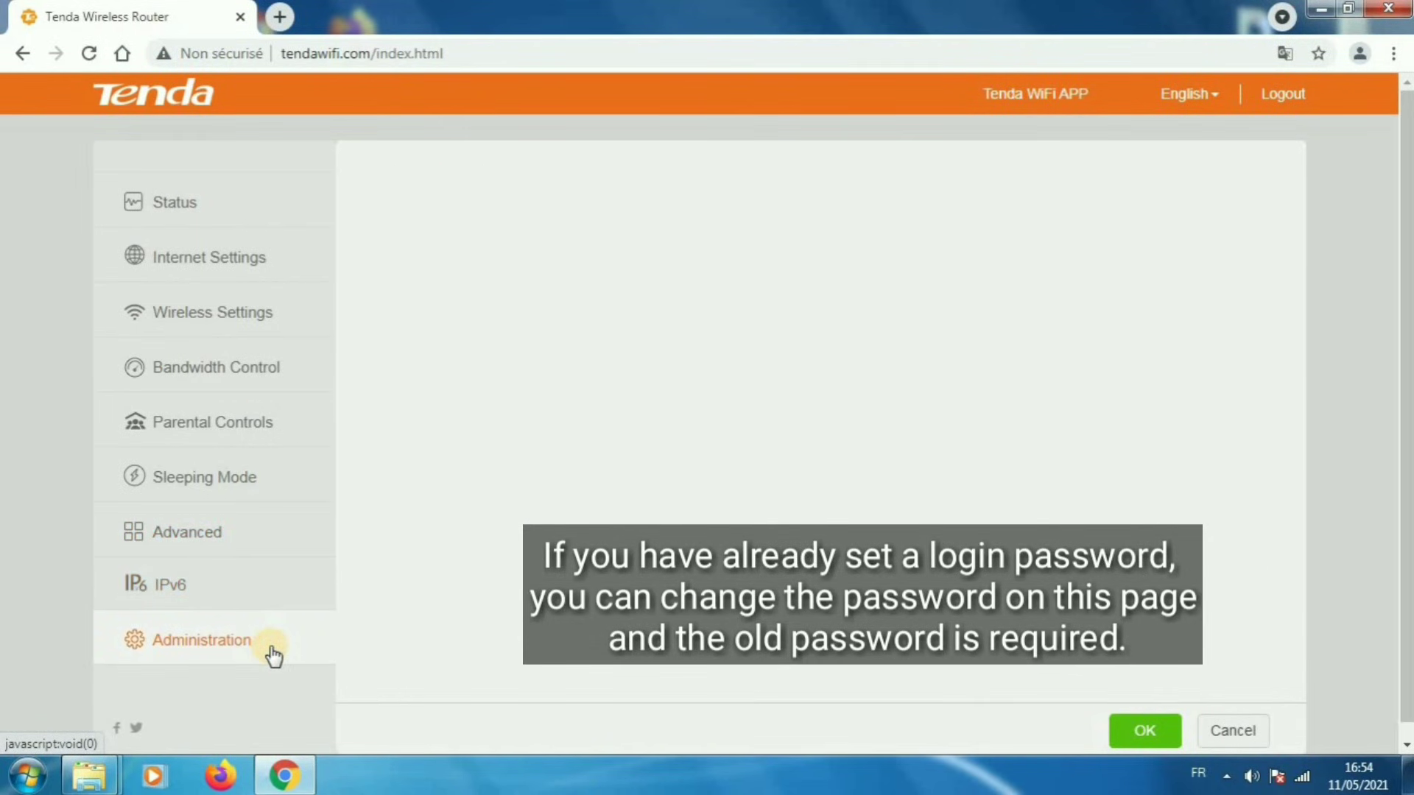